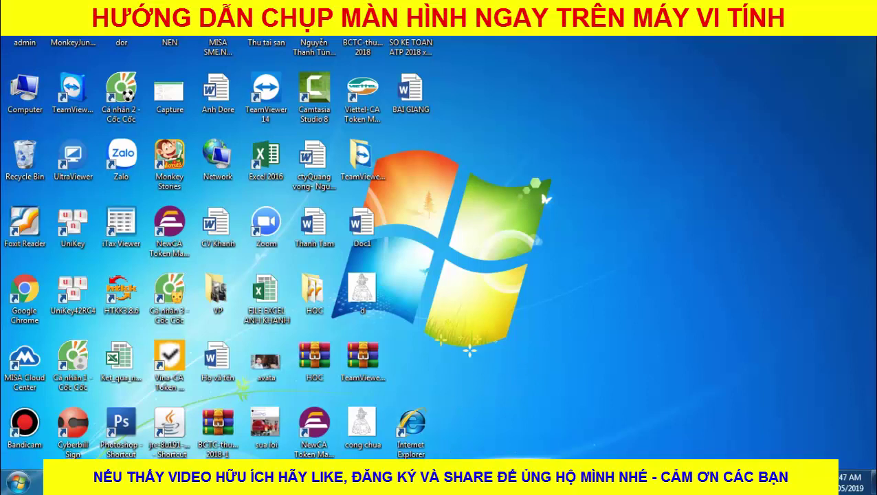
Right-click an empty desktop spot to show the view, sort and refresh menu
{"action": "mouse_move", "coordinate": [377, 481]}
{"action": "right_click", "coordinate": [477, 315]}
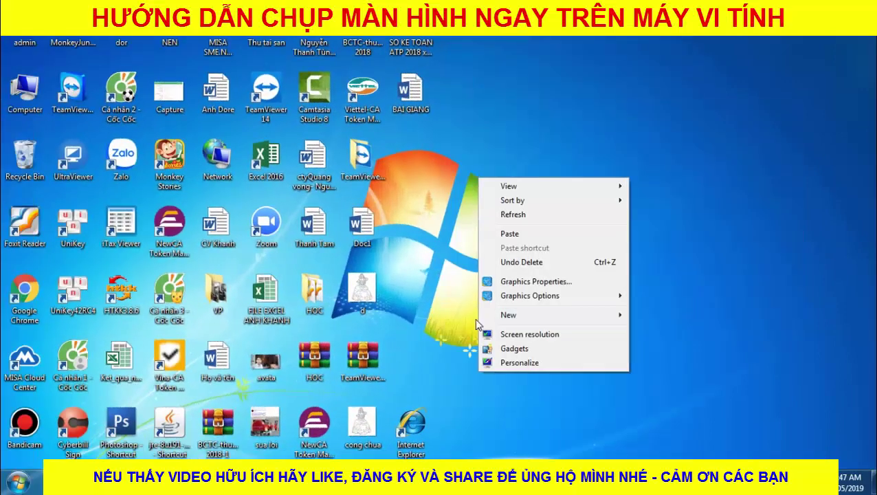
Type the capitalised heading 'HƯỚNG DẪN CÁC BẠN CÁC CHỤP MÀN HÌNH NGAY TRÊN MÁY VI TÍNH CỦA CÁC BẠN', fixing typos, and start a new line
{"action": "left_click", "coordinate": [560, 215]}
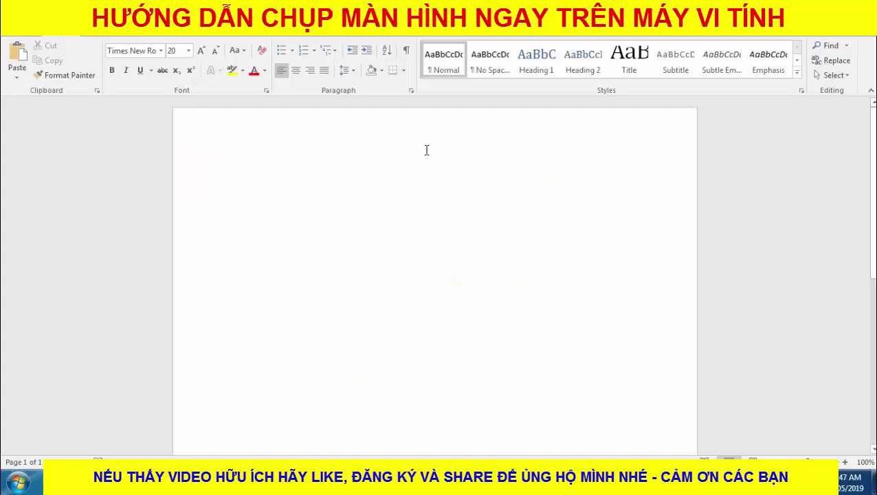
{"action": "type", "text": "HƯƠ"}
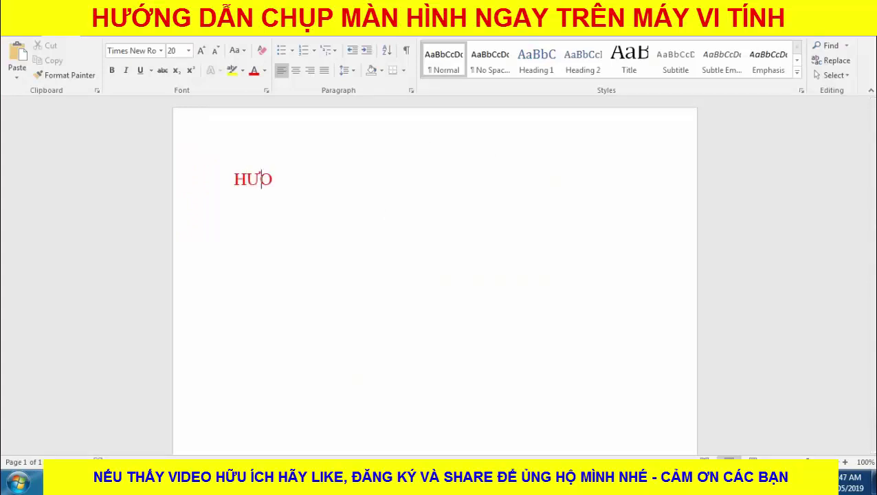
{"action": "type", "text": "NG DÂẪN "}
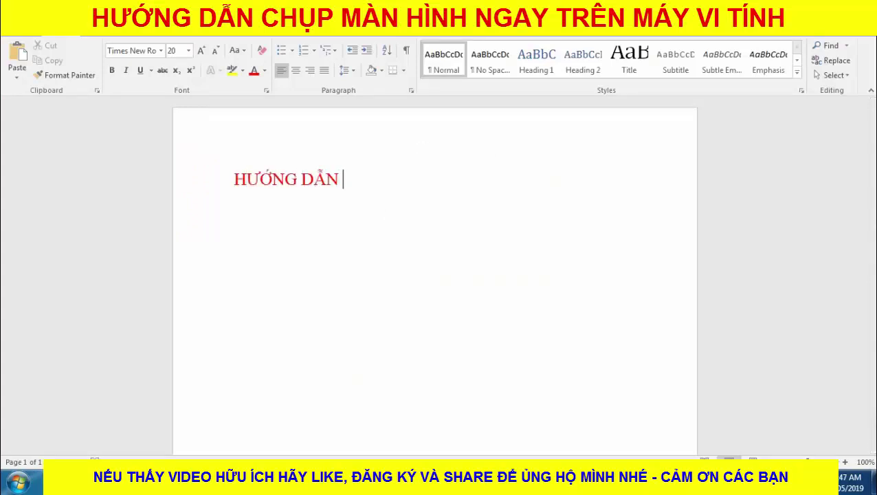
{"action": "type", "text": "CAC BAN"}
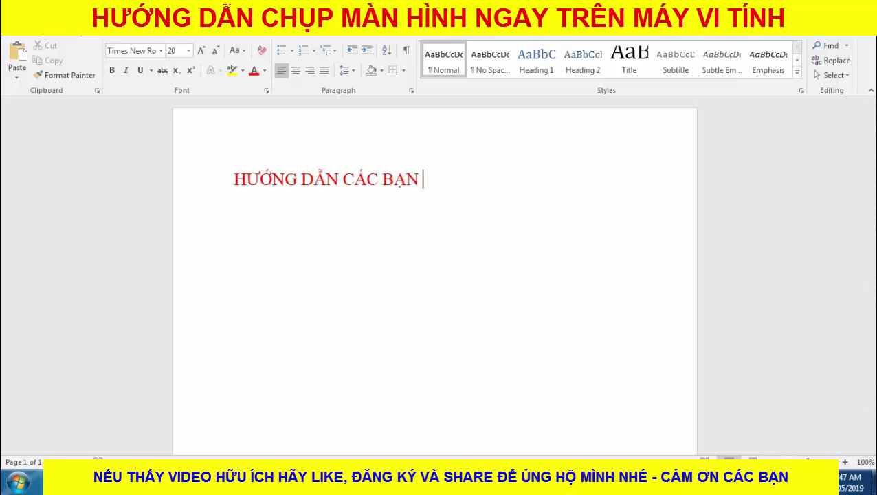
{"action": "type", "text": "CACÁC "}
{"action": "type", "text": "CHUP MA"}
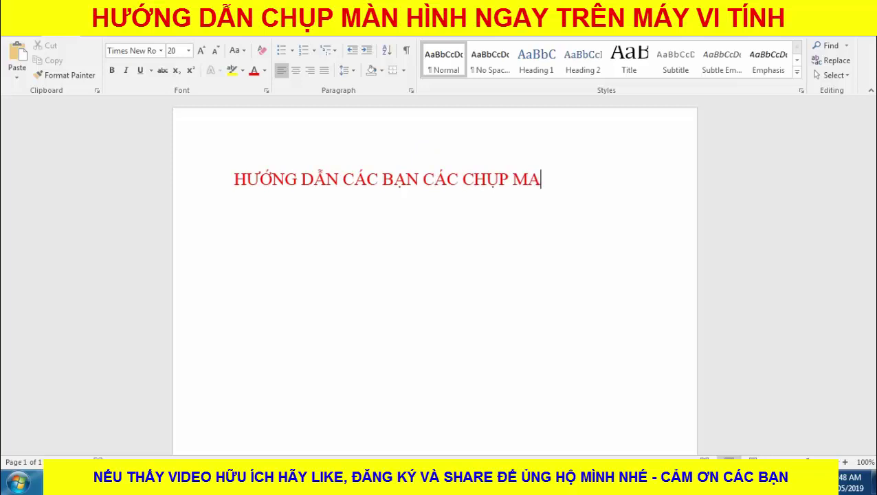
{"action": "type", "text": "M"}
{"action": "key", "text": "BackSpace"}
{"action": "type", "text": "N HIN"}
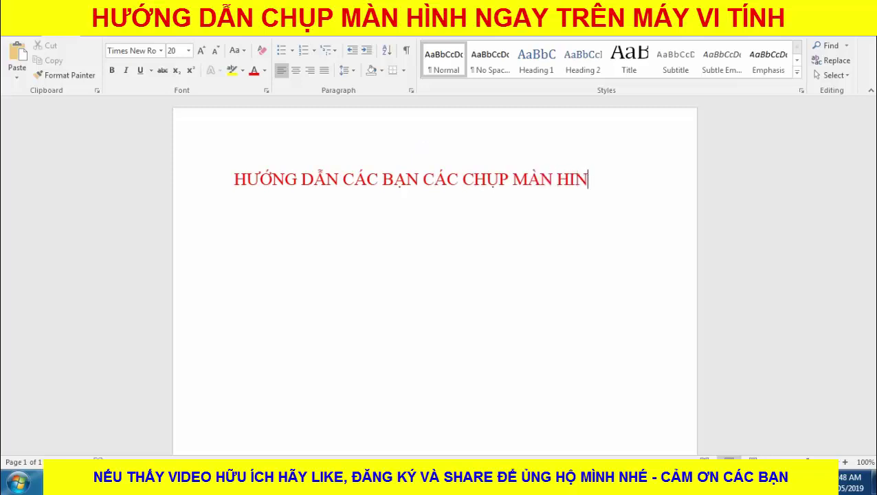
{"action": "key", "text": "BackSpace"}
{"action": "key", "text": "BackSpace"}
{"action": "type", "text": "ÌNH "}
{"action": "type", "text": "NGA"}
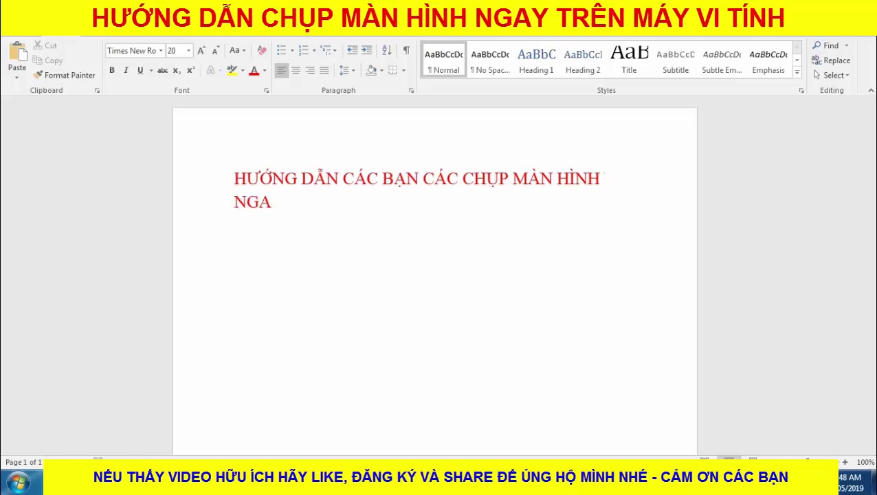
{"action": "type", "text": "Y TRÊN "}
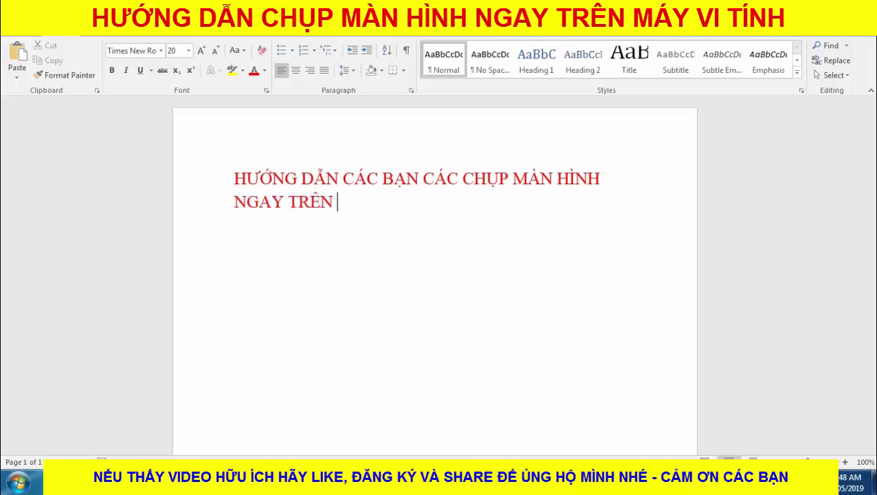
{"action": "type", "text": "MAY VI"}
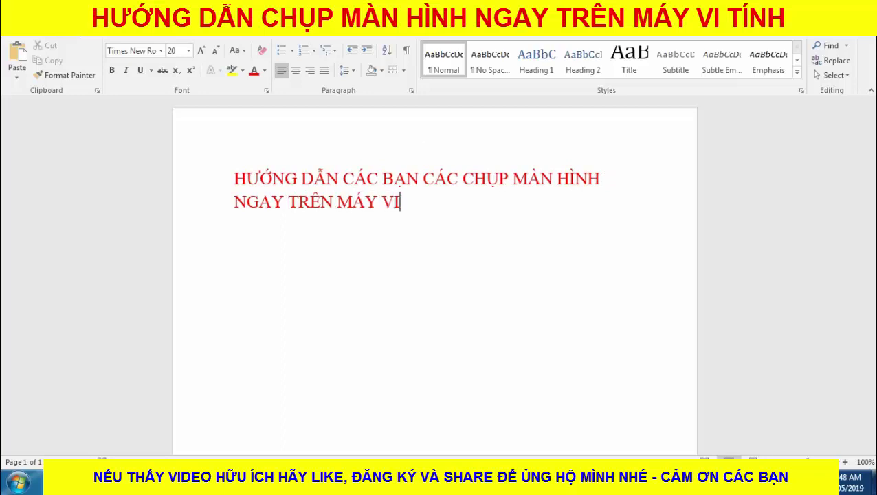
{"action": "type", "text": "N"}
{"action": "key", "text": "BackSpace"}
{"action": "type", "text": "TÍNH C"}
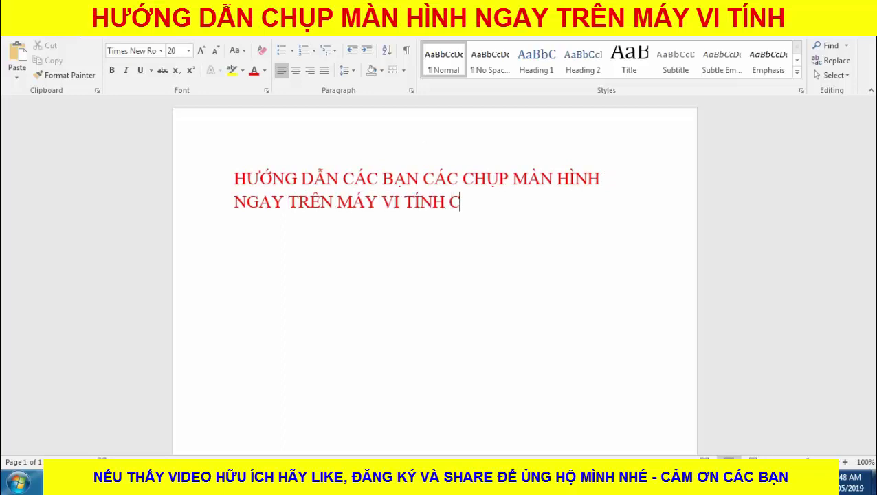
{"action": "type", "text": "ỦA CÁC BA"}
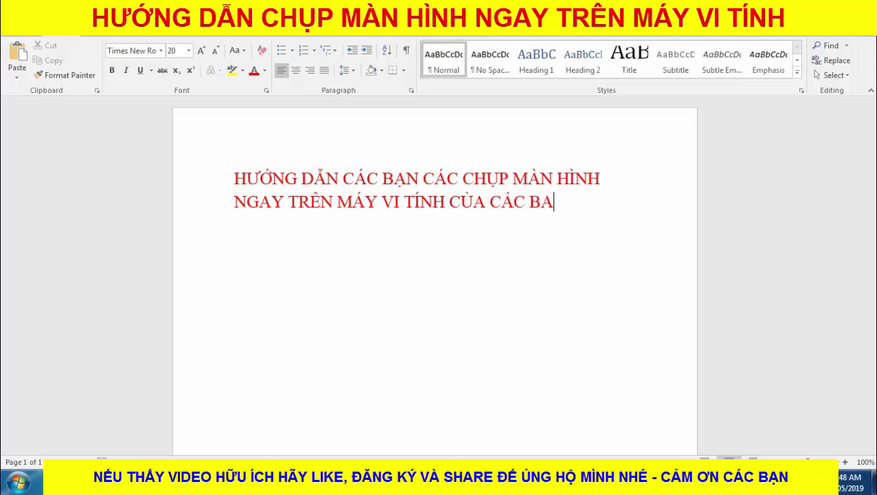
{"action": "key", "text": "BackSpace"}
{"action": "type", "text": "ẠN"}
{"action": "key", "text": "Return"}
Make the heading bold, centred and 20 pt, then move to the empty line below
{"action": "mouse_move", "coordinate": [234, 176]}
{"action": "left_mouse_down"}
{"action": "mouse_move", "coordinate": [420, 201]}
{"action": "mouse_move", "coordinate": [572, 203]}
{"action": "left_mouse_up"}
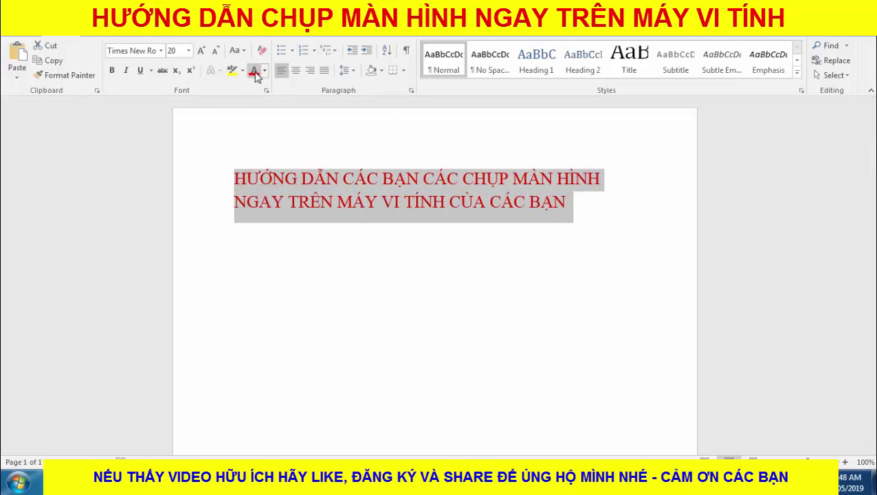
{"action": "left_click", "coordinate": [188, 50]}
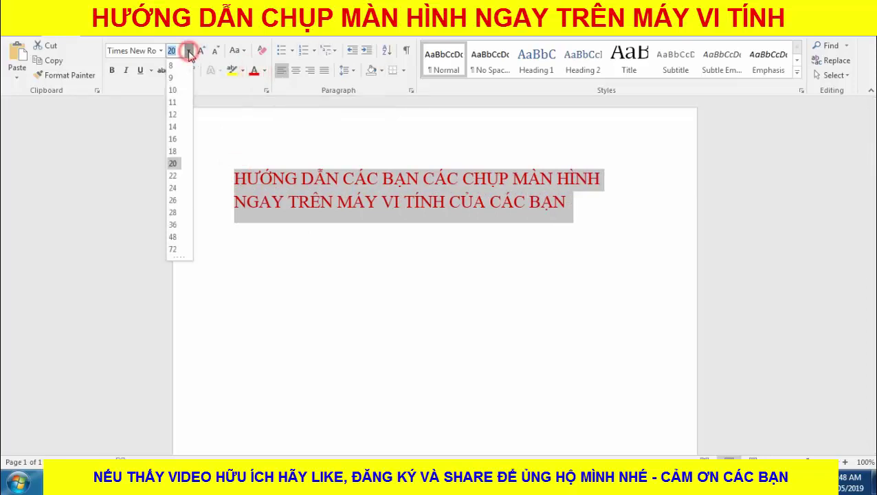
{"action": "left_click", "coordinate": [173, 175]}
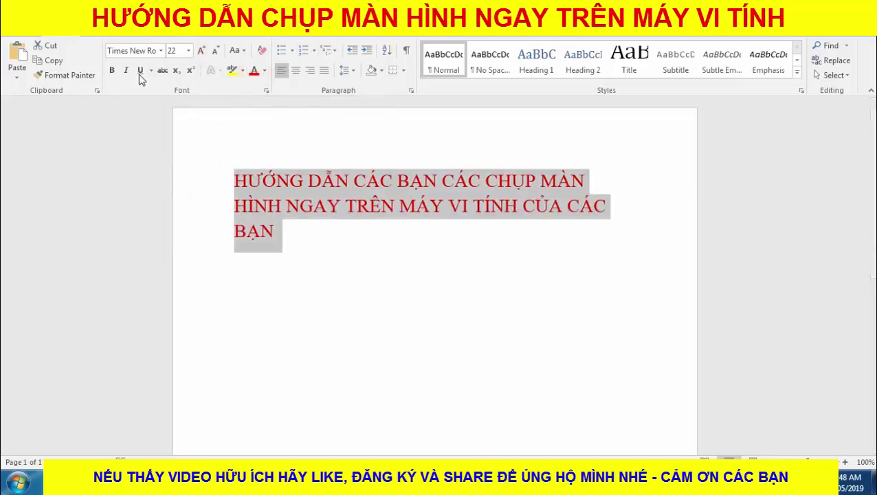
{"action": "left_click", "coordinate": [114, 71]}
{"action": "left_click", "coordinate": [295, 70]}
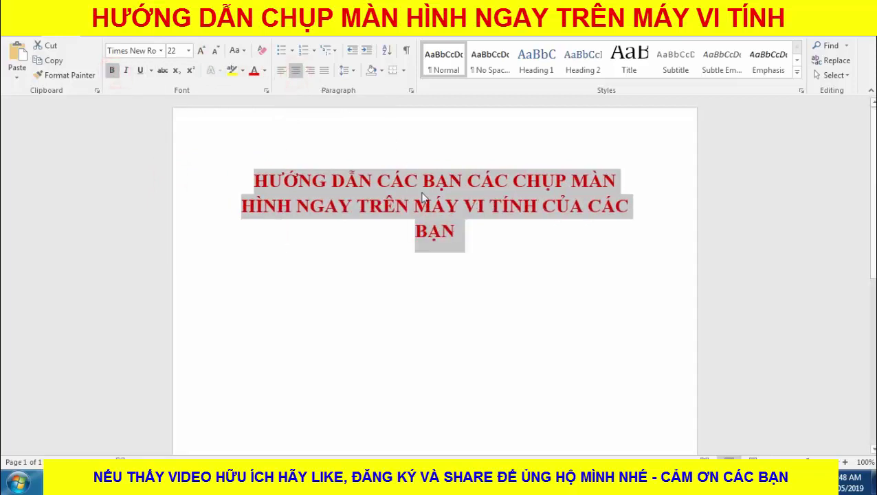
{"action": "left_click", "coordinate": [188, 50]}
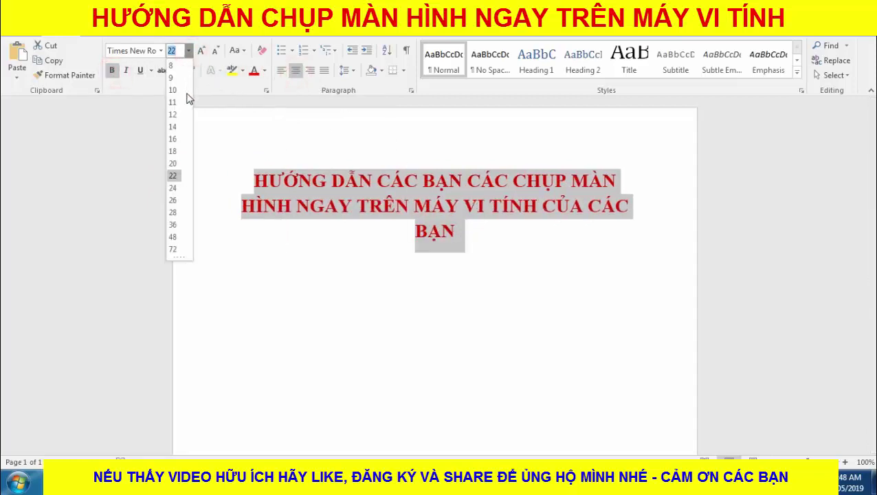
{"action": "left_click", "coordinate": [173, 165]}
{"action": "left_click", "coordinate": [507, 264]}
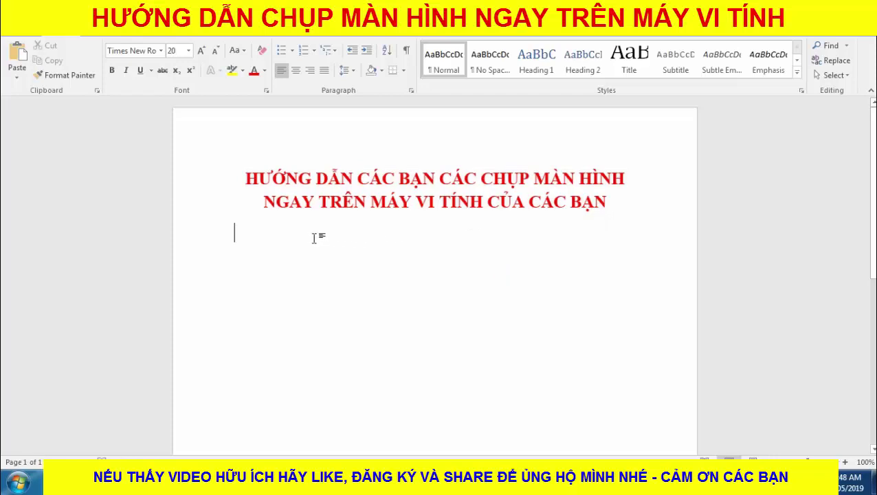
{"action": "left_click", "coordinate": [265, 70]}
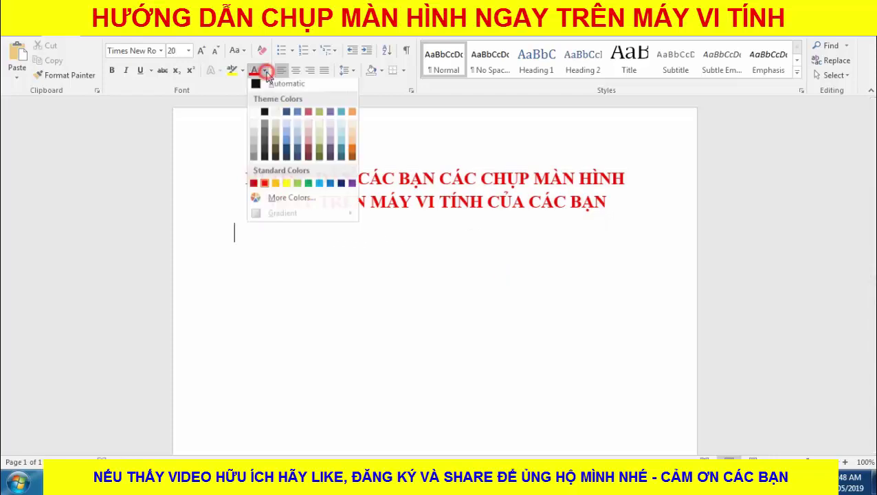
Begin step 1 in black as 'Bước 1: vào Start/', checking the Start menu
{"action": "left_click", "coordinate": [261, 116]}
{"action": "type", "text": "B"}
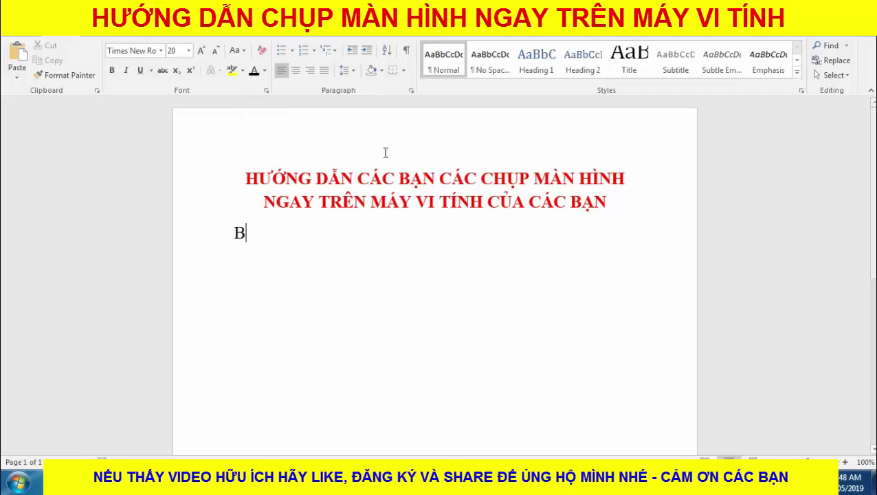
{"action": "type", "text": "uơc"}
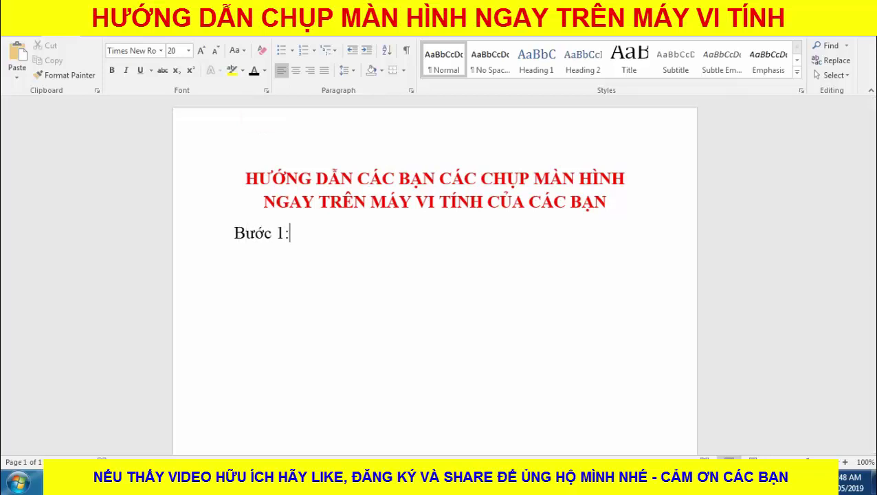
{"action": "left_click", "coordinate": [19, 481]}
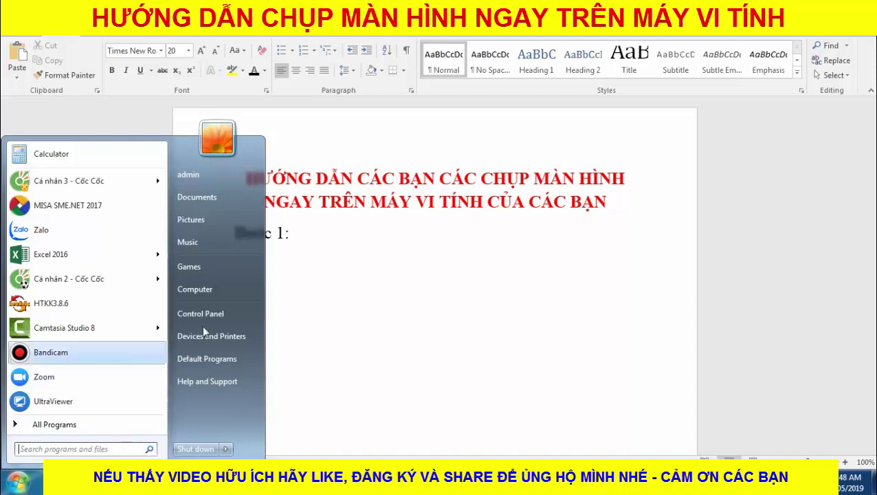
{"action": "left_click", "coordinate": [319, 238]}
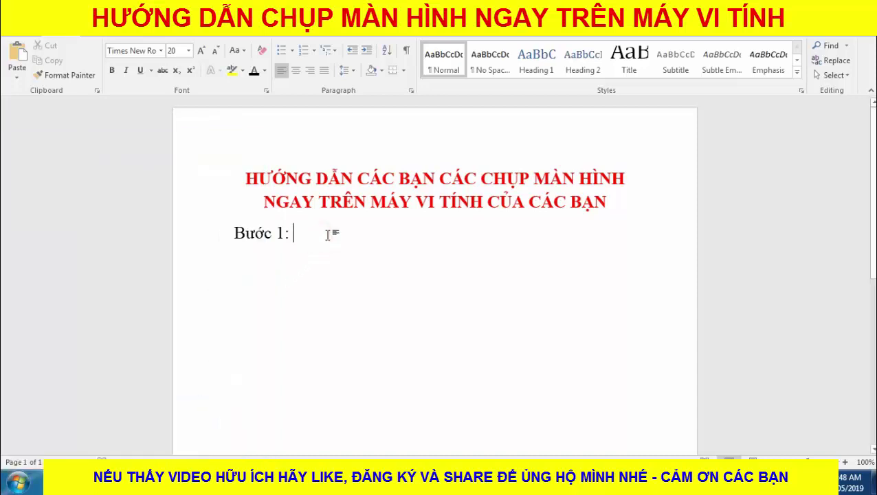
{"action": "type", "text": "vao"}
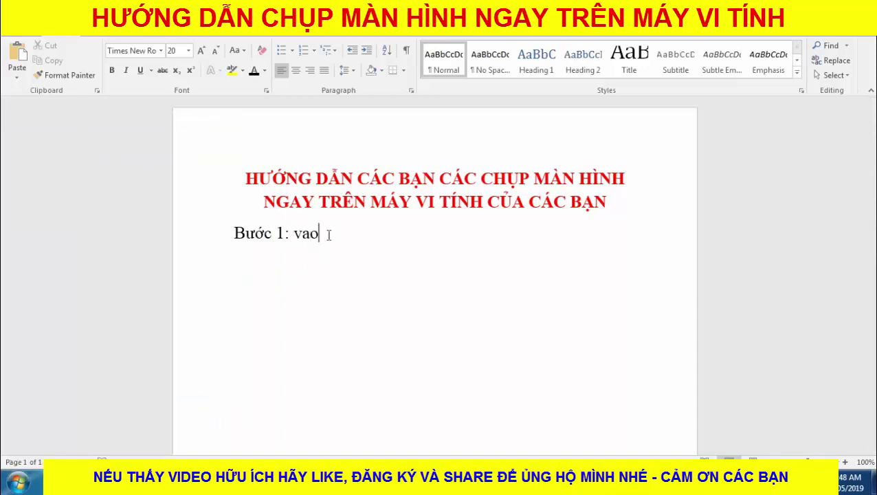
{"action": "type", "text": "f S"}
{"action": "type", "text": "ta"}
{"action": "type", "text": "rt"}
{"action": "type", "text": "/"}
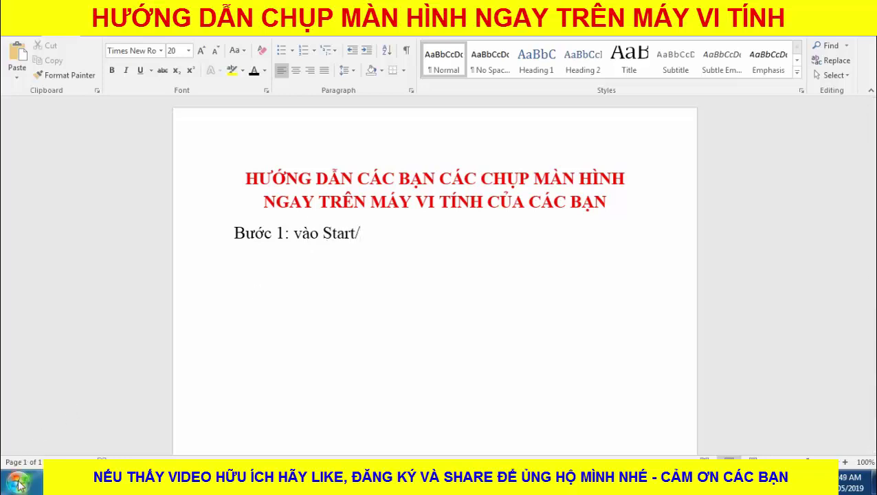
Complete step 1 with 'All Programs' and begin 'Bước' on a new line
{"action": "left_click", "coordinate": [18, 481]}
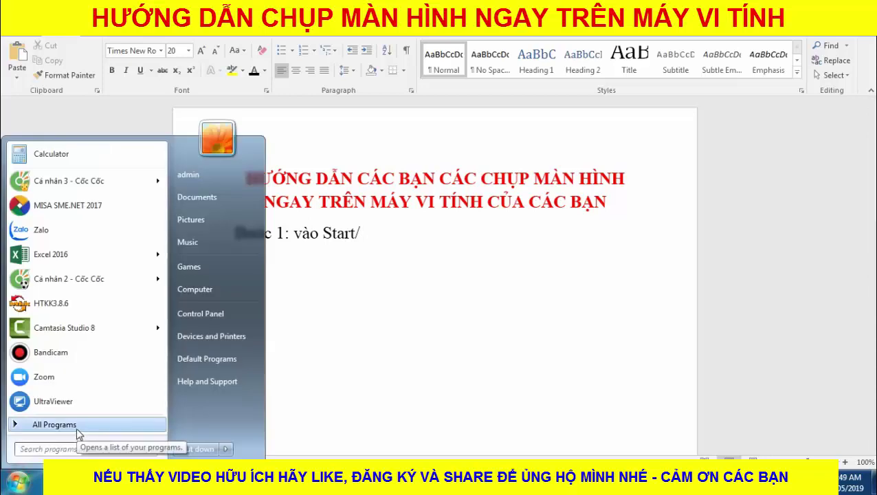
{"action": "left_click", "coordinate": [77, 434]}
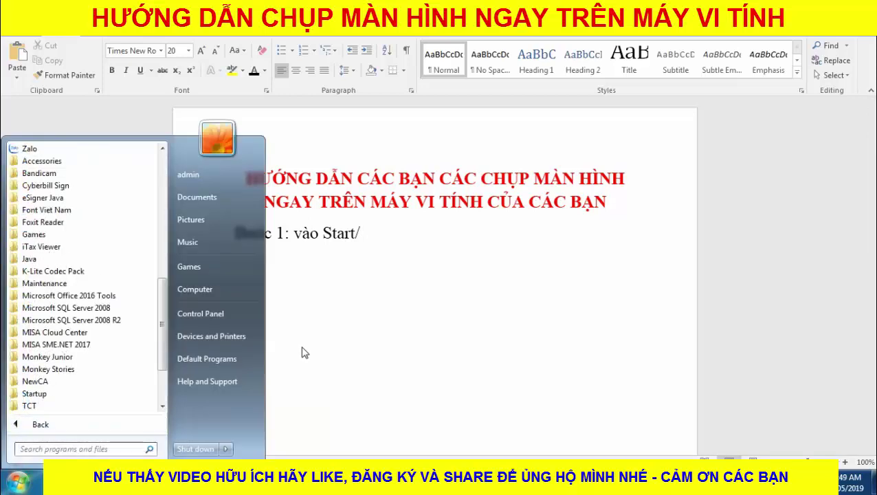
{"action": "left_click", "coordinate": [398, 236]}
{"action": "type", "text": "A"}
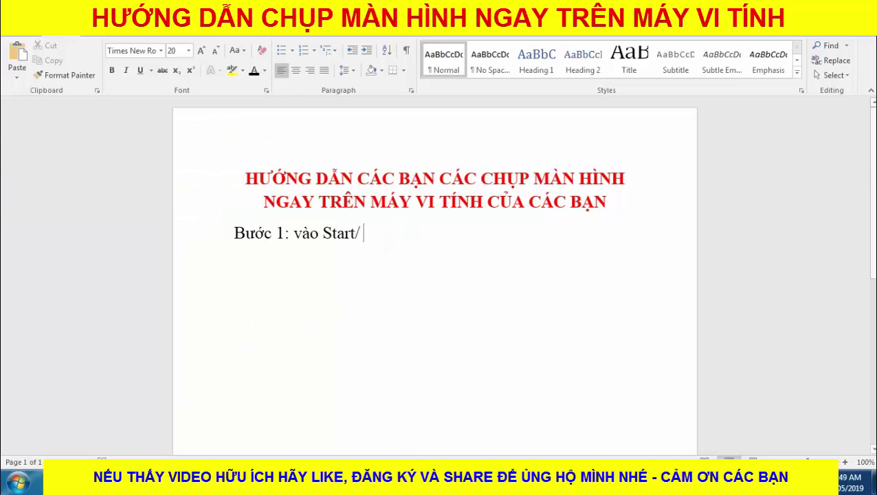
{"action": "type", "text": "l"}
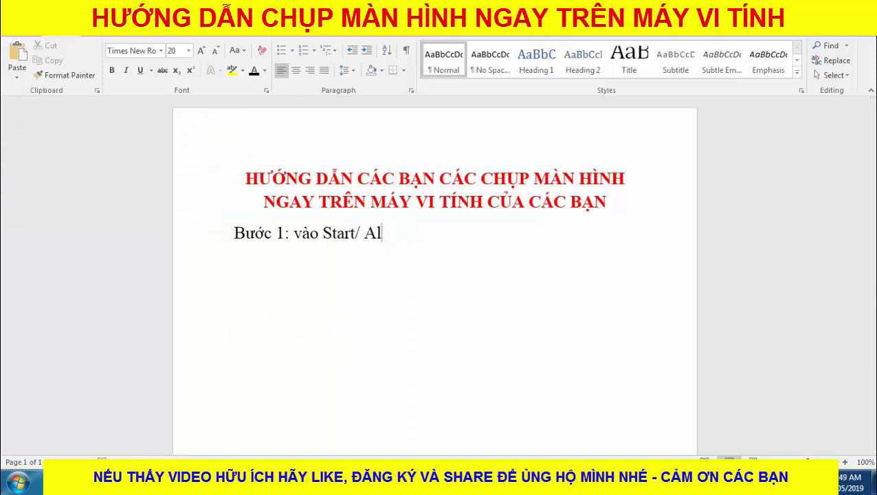
{"action": "type", "text": "l P"}
{"action": "type", "text": "rogra"}
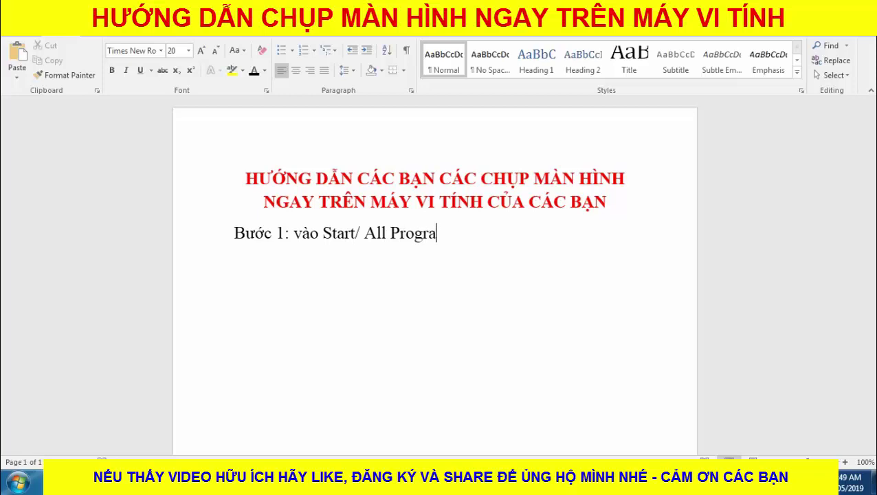
{"action": "type", "text": "ms"}
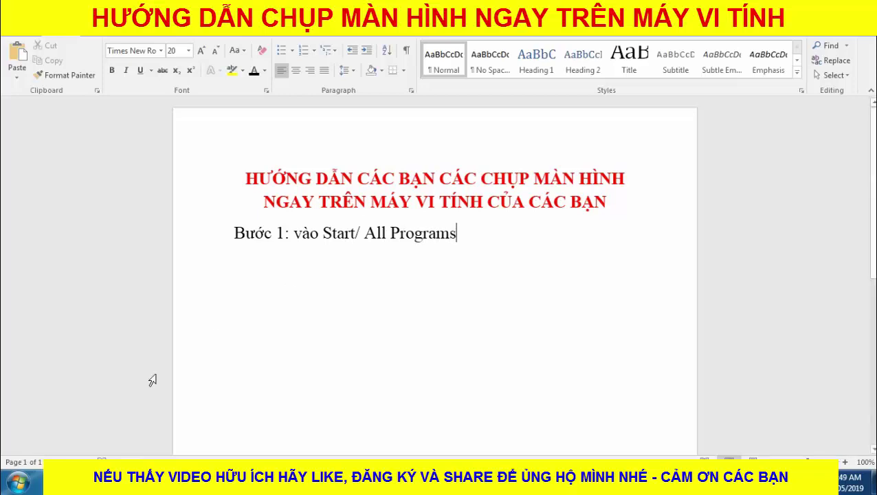
{"action": "left_click", "coordinate": [18, 482]}
{"action": "left_click", "coordinate": [83, 424]}
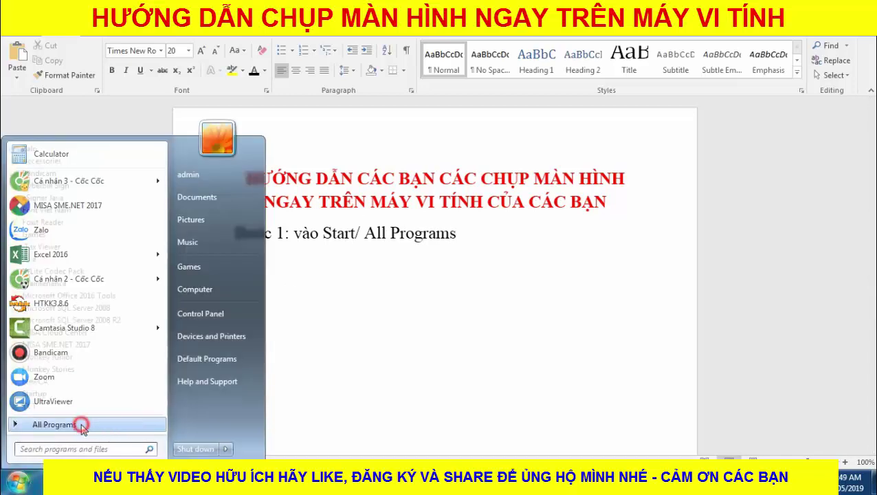
{"action": "left_click", "coordinate": [463, 237]}
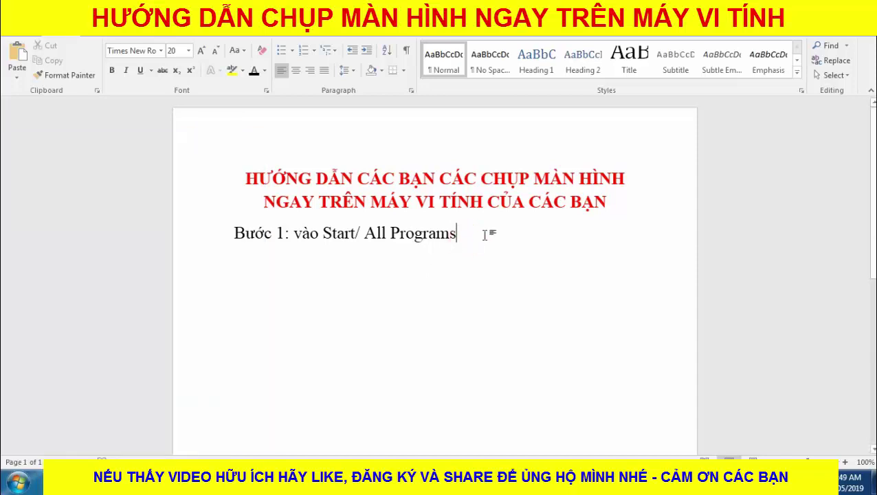
{"action": "key", "text": "Return"}
{"action": "type", "text": "Bươs"}
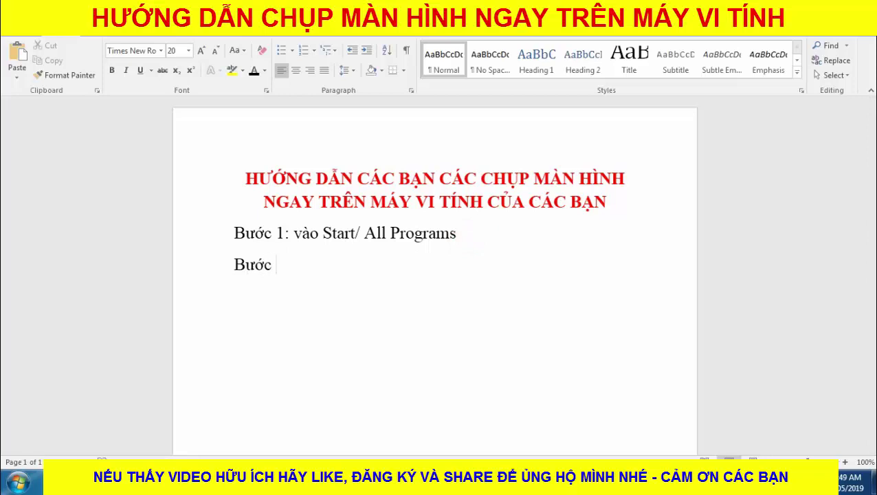
{"action": "type", "text": ": "}
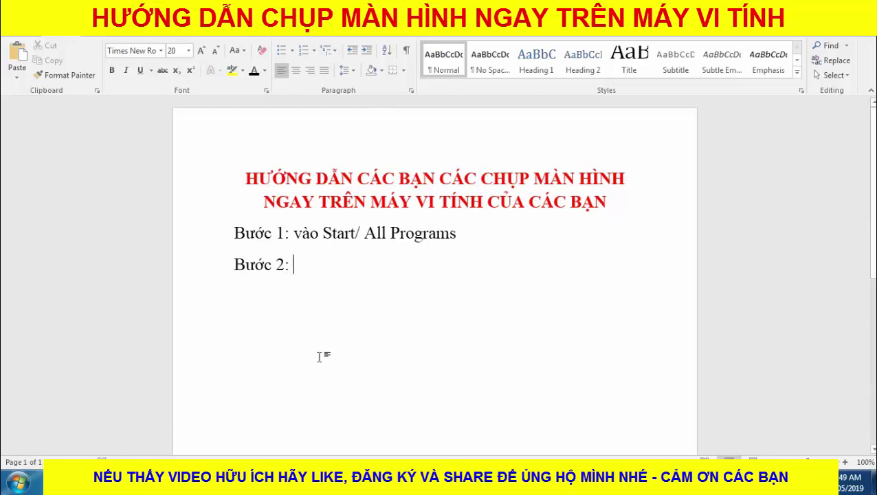
{"action": "type", "text": "va"}
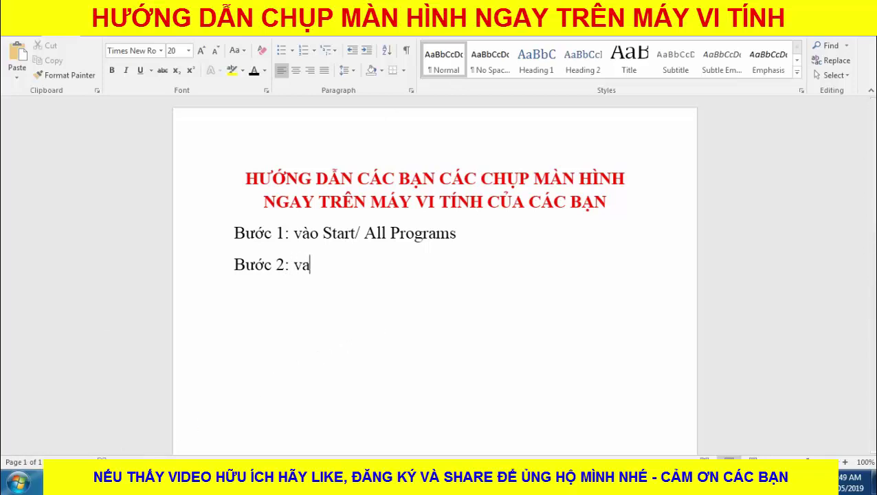
{"action": "type", "text": "ò "}
{"action": "type", "text": "A"}
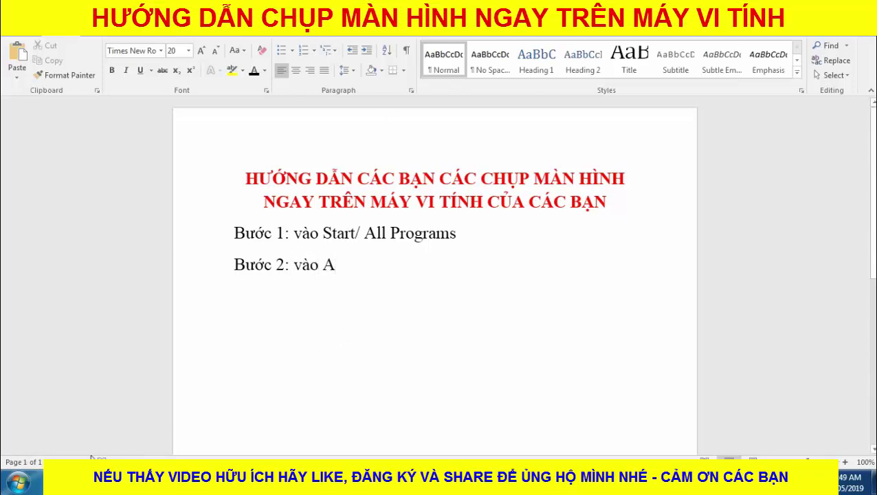
Continue step 2 with 'Accessoris' after checking the All Programs list
{"action": "left_click", "coordinate": [18, 481]}
{"action": "left_click", "coordinate": [61, 424]}
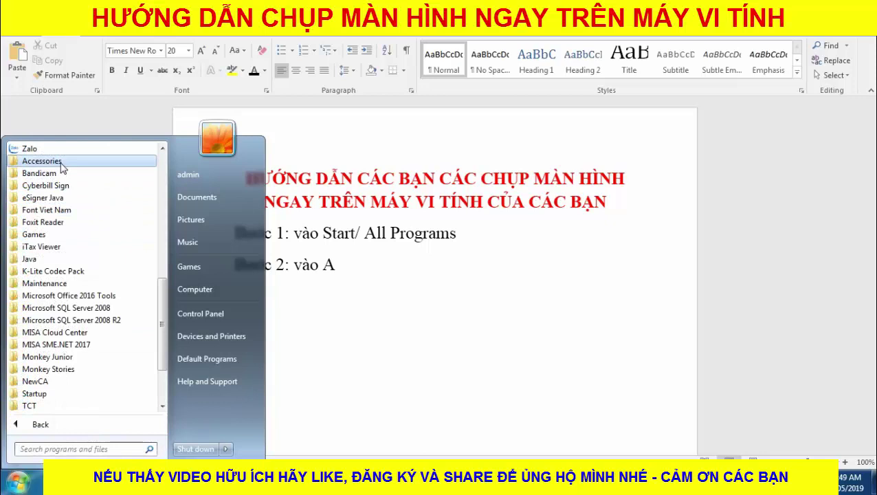
{"action": "left_click", "coordinate": [348, 270]}
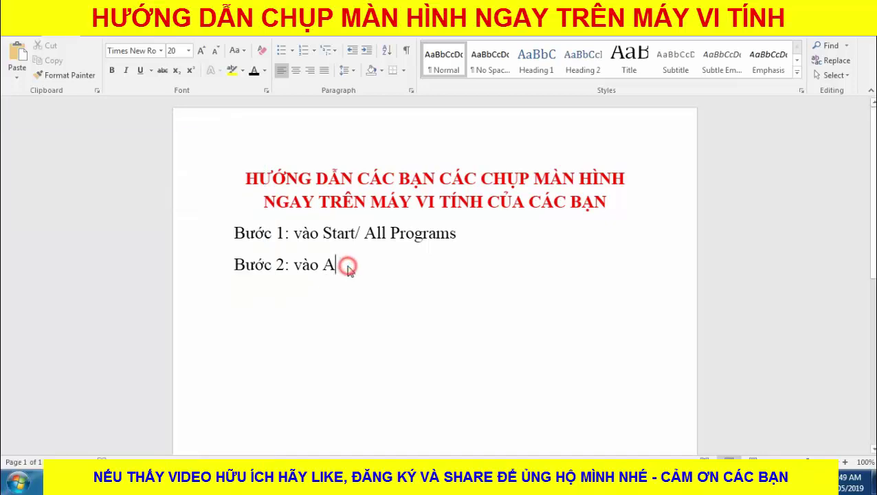
{"action": "type", "text": "cces"}
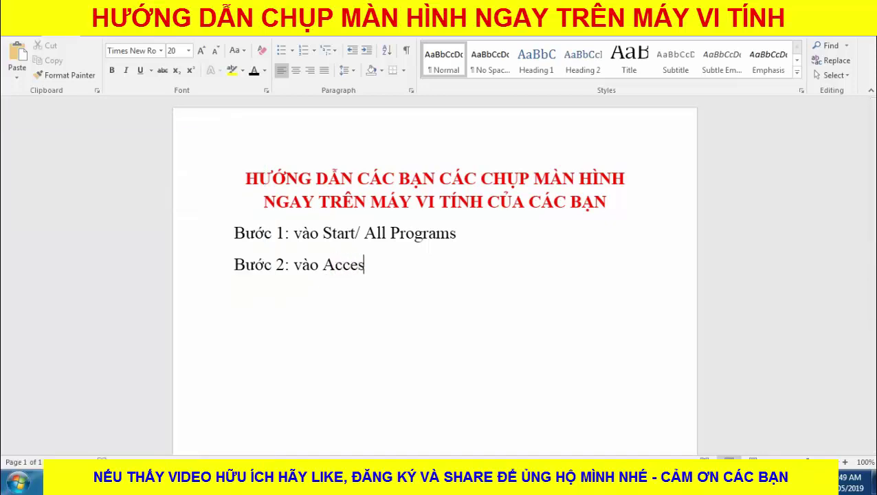
{"action": "type", "text": "so"}
{"action": "type", "text": "ri"}
{"action": "type", "text": "s"}
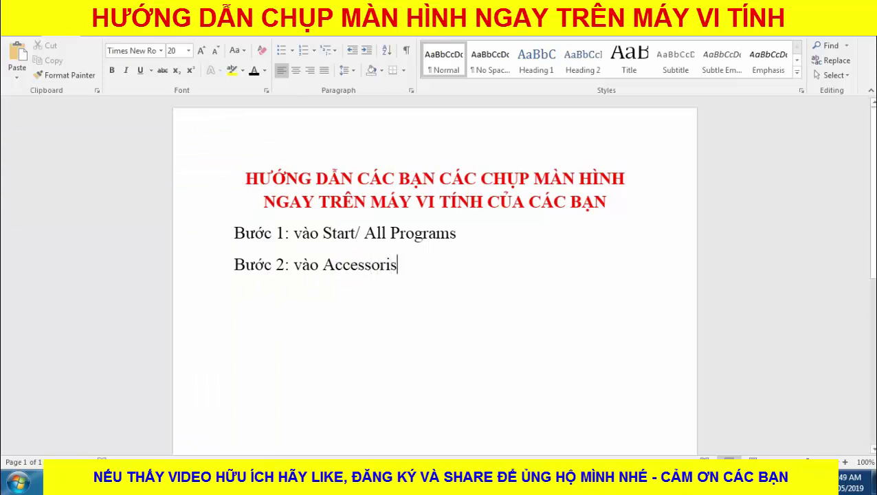
Insert the missing 'e' so step 2 reads 'Bước 2: vào Accessories'
{"action": "left_click", "coordinate": [18, 481]}
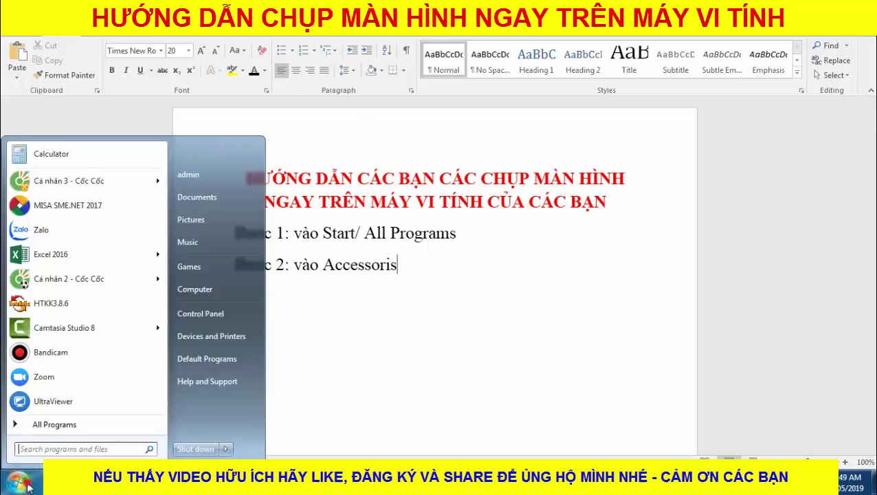
{"action": "left_click", "coordinate": [49, 425]}
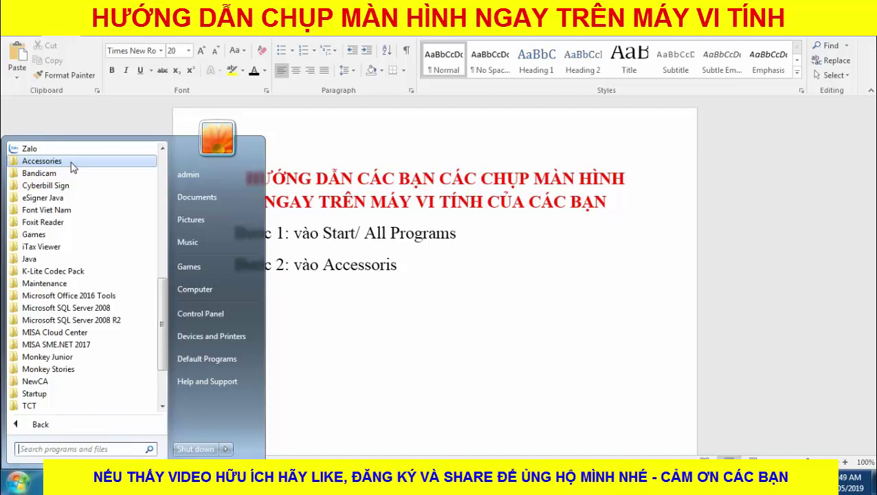
{"action": "left_click", "coordinate": [389, 266]}
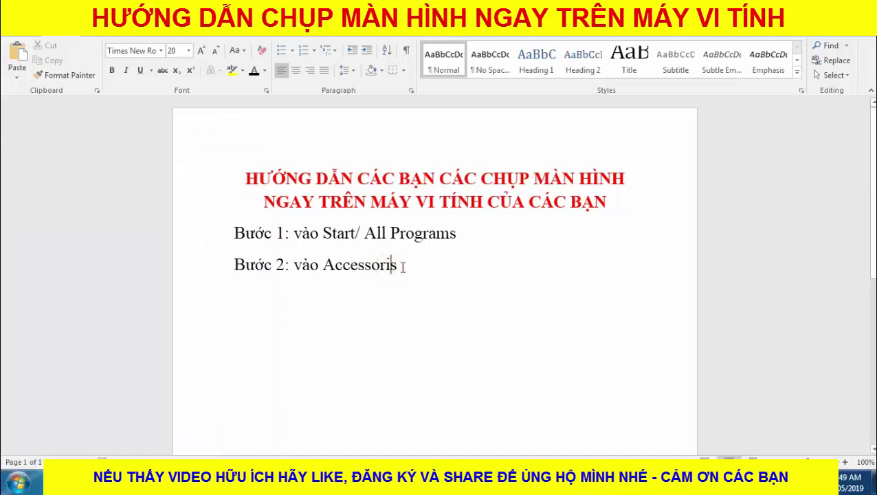
{"action": "type", "text": "e"}
{"action": "left_click", "coordinate": [409, 268]}
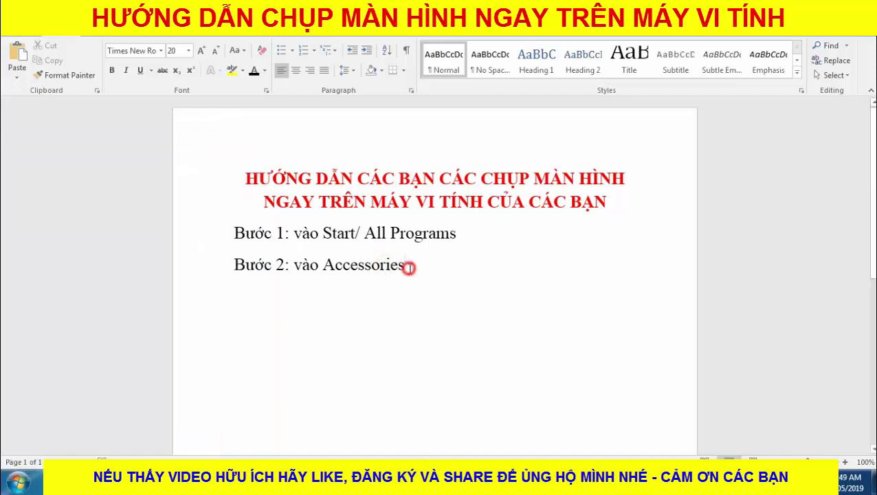
Expand the Accessories folder under All Programs and launch Snipping Tool
{"action": "left_click", "coordinate": [19, 481]}
{"action": "left_click", "coordinate": [55, 424]}
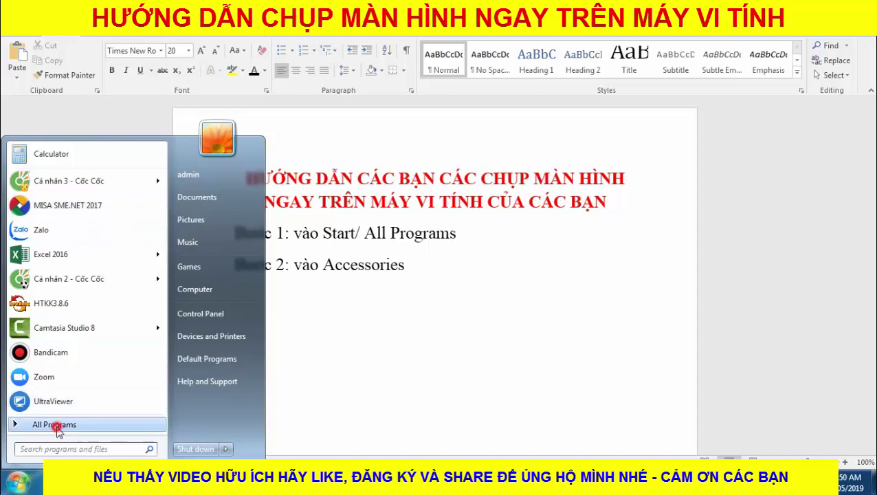
{"action": "left_click", "coordinate": [55, 161]}
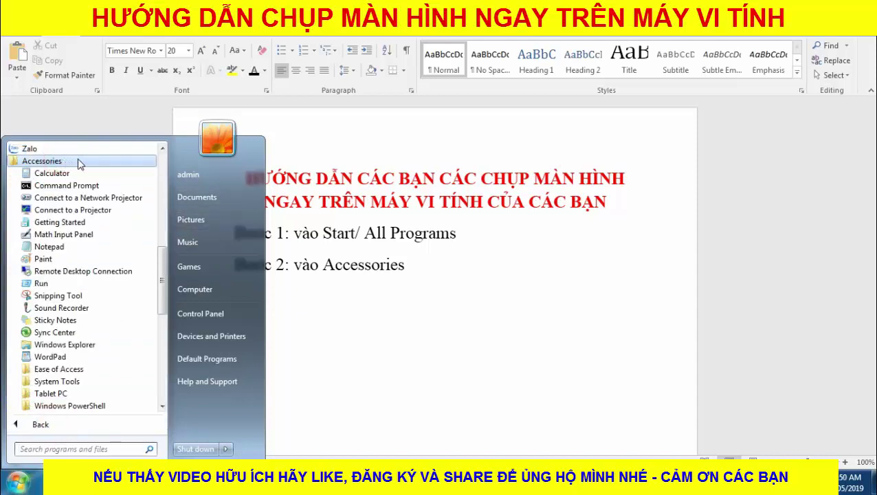
{"action": "left_click", "coordinate": [416, 269]}
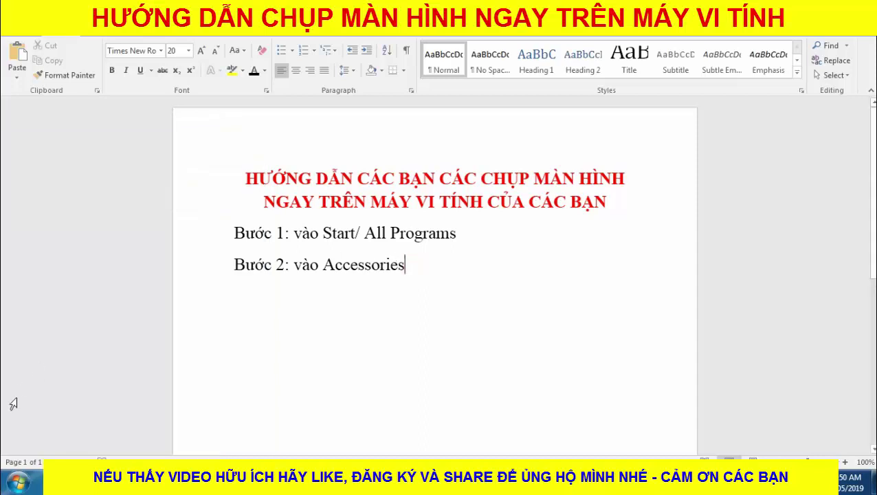
{"action": "left_click", "coordinate": [19, 480]}
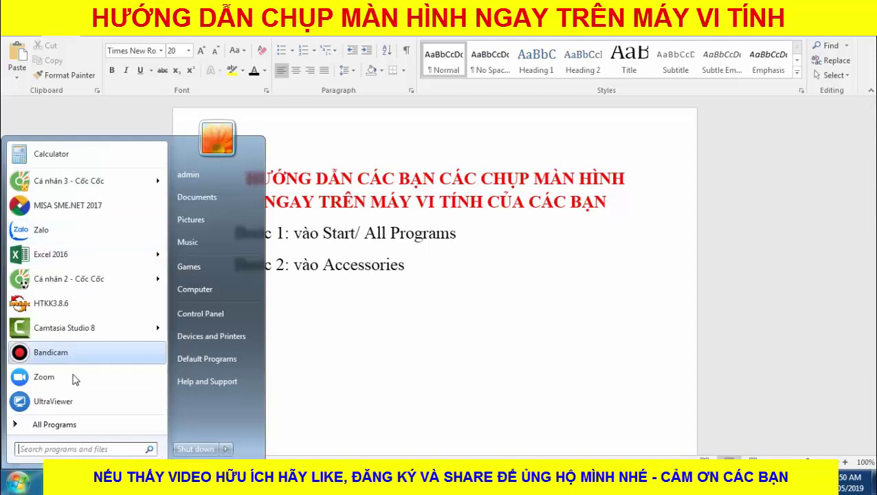
{"action": "left_click", "coordinate": [68, 424]}
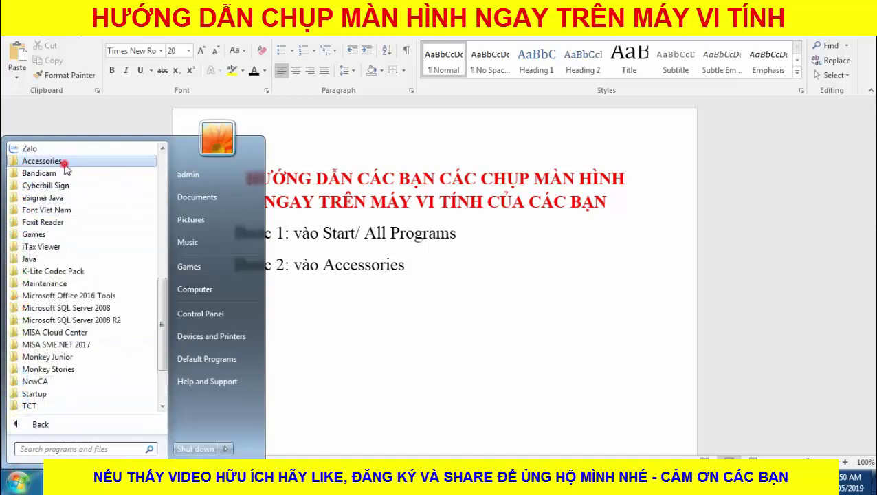
{"action": "left_click", "coordinate": [41, 160]}
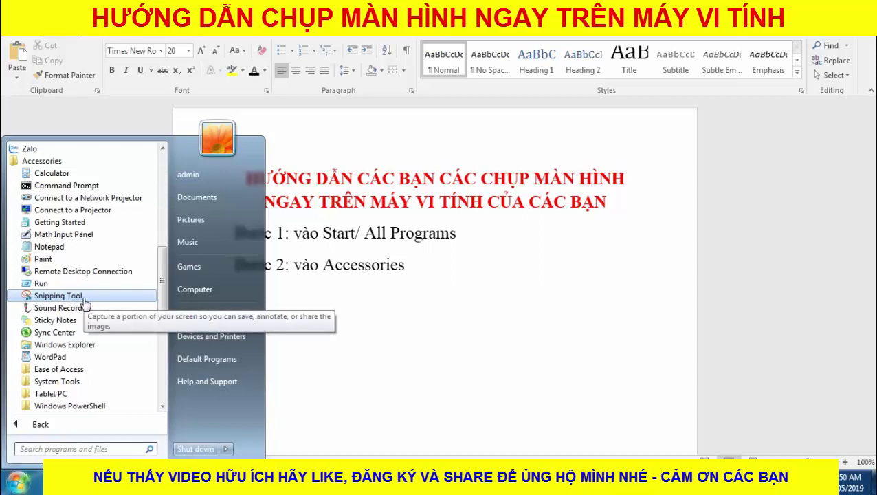
{"action": "left_click", "coordinate": [86, 298]}
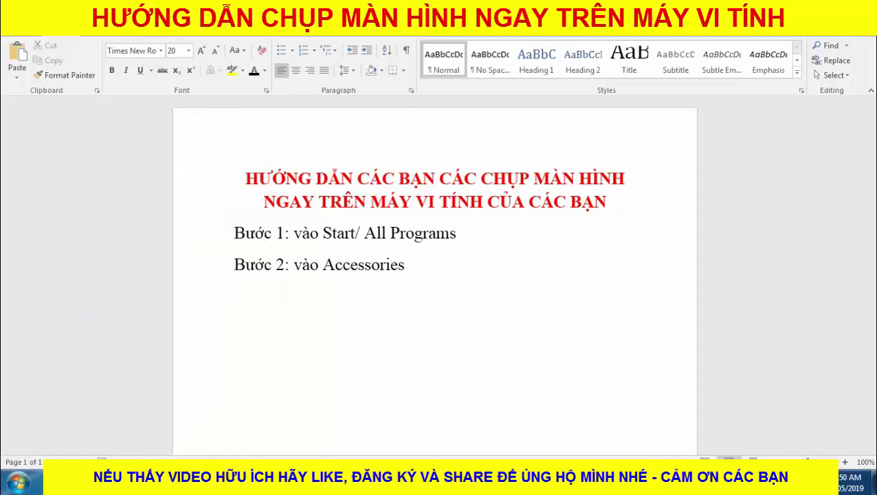
Close Snipping Tool and extend step 2 with '/ Snipping Tools'
{"action": "left_click", "coordinate": [17, 483]}
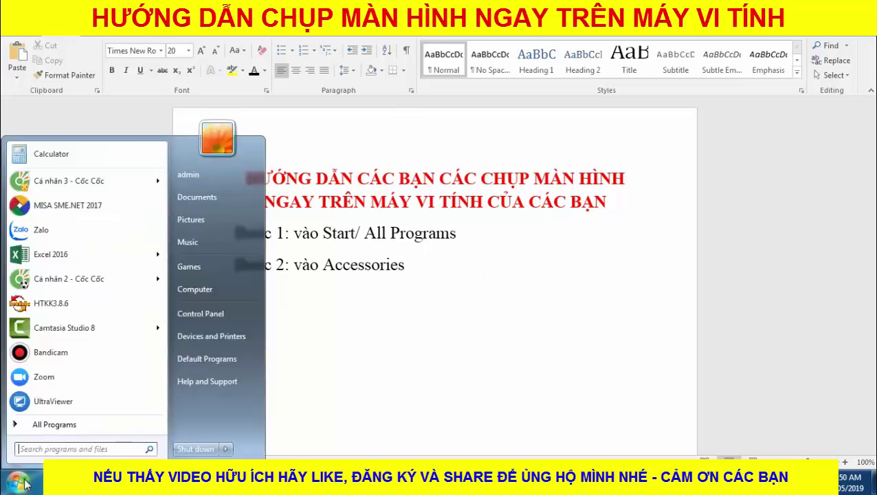
{"action": "left_click", "coordinate": [426, 264]}
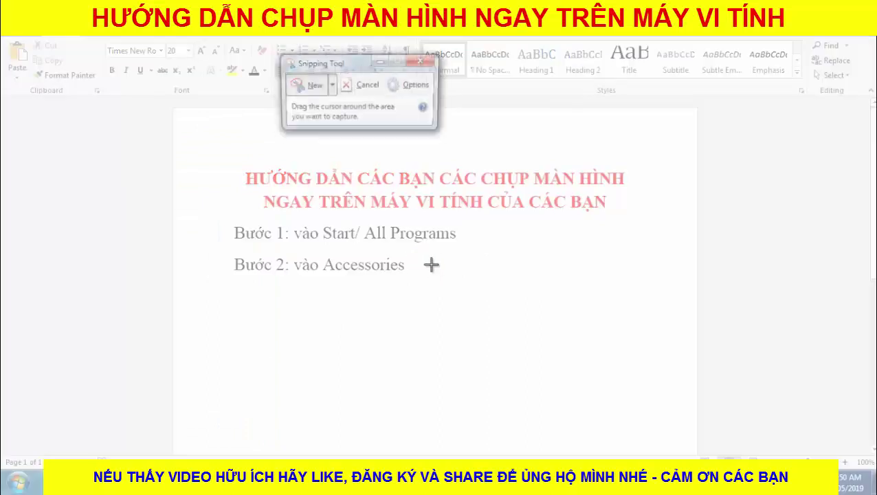
{"action": "left_click", "coordinate": [422, 61]}
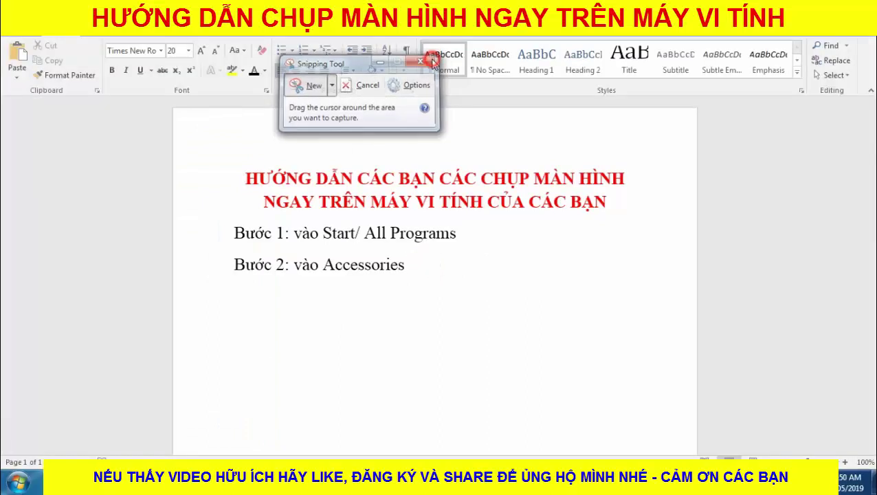
{"action": "type", "text": "/ "}
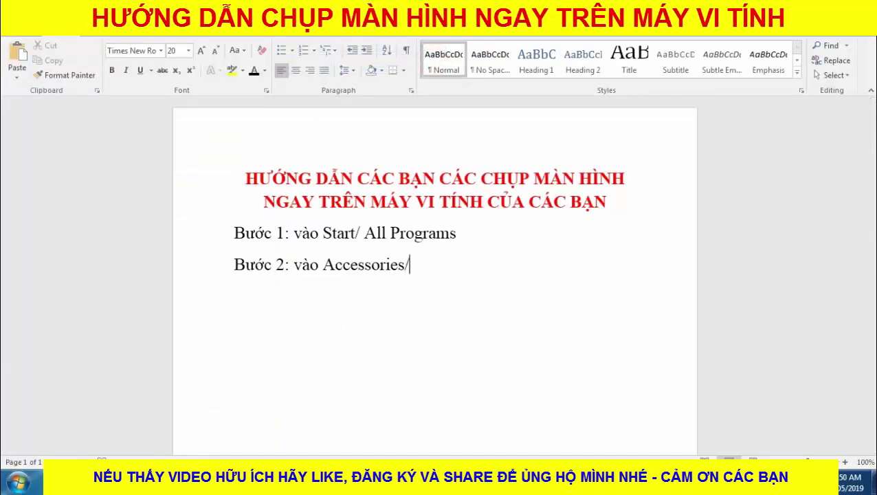
{"action": "type", "text": "Sni"}
{"action": "type", "text": "pp"}
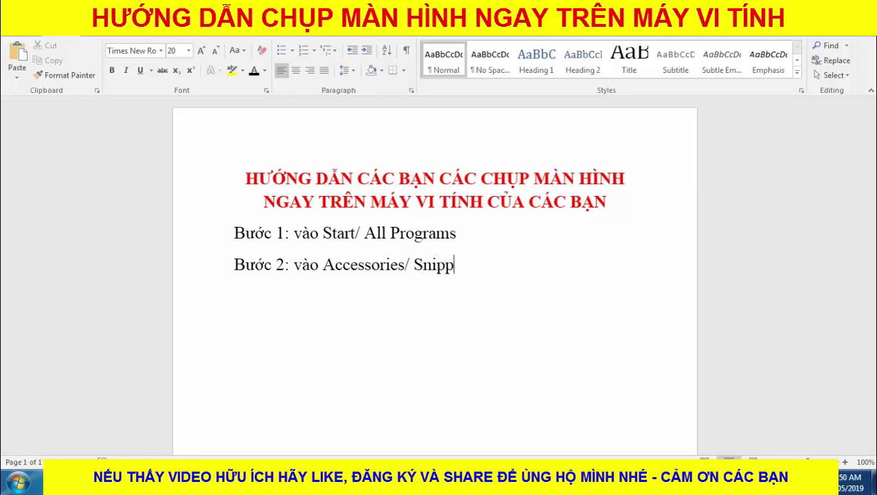
{"action": "type", "text": "ing Tô"}
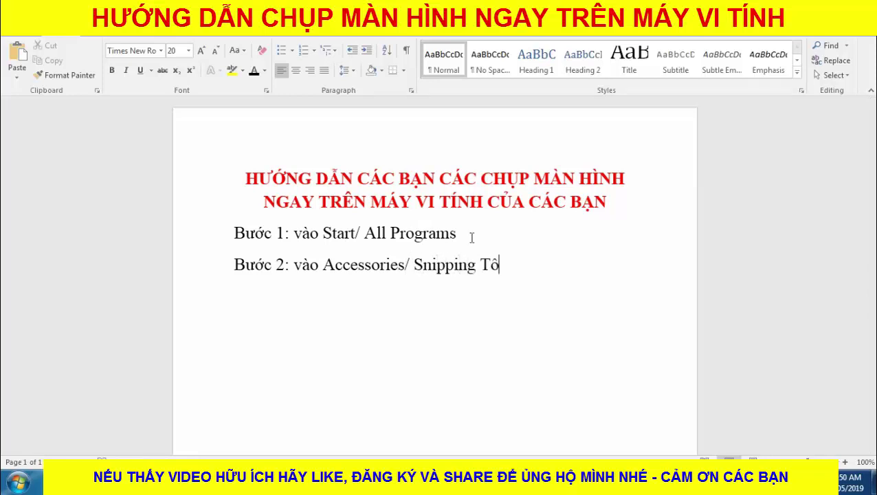
{"action": "key", "text": "BackSpace"}
{"action": "type", "text": "ools"}
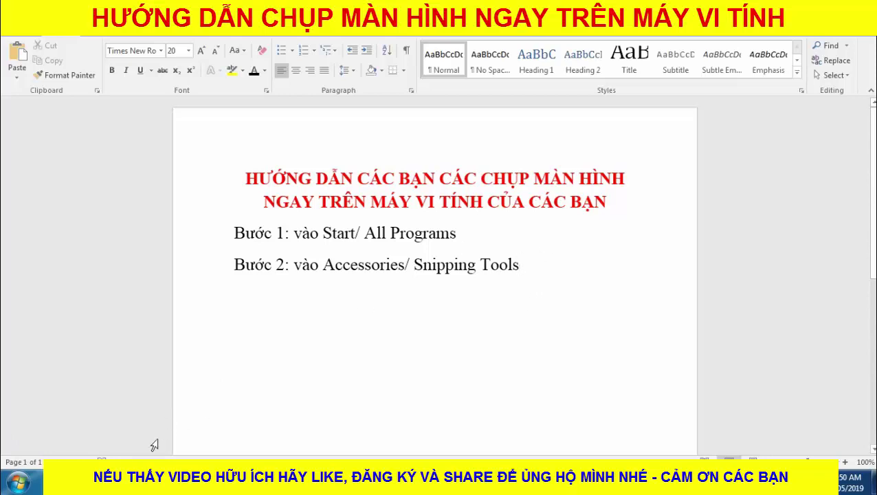
Launch Snipping Tool from Accessories and snip the red title with steps 1 and 2
{"action": "left_click", "coordinate": [19, 485]}
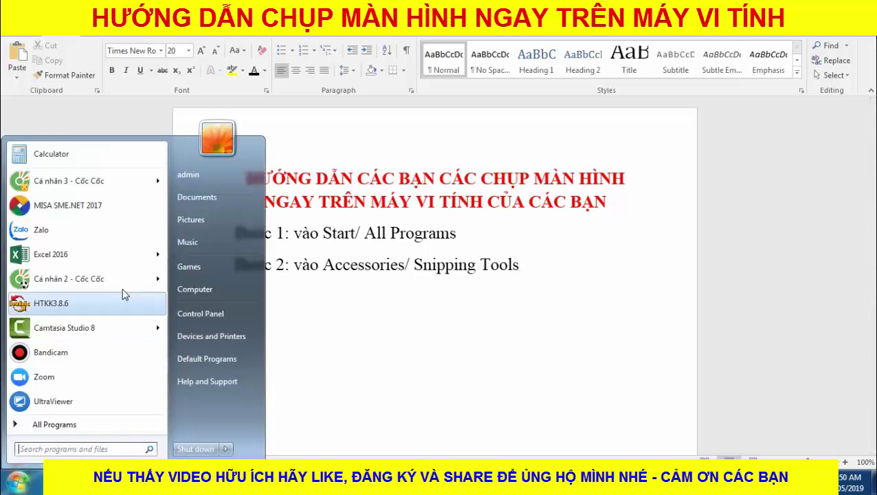
{"action": "left_click", "coordinate": [68, 426]}
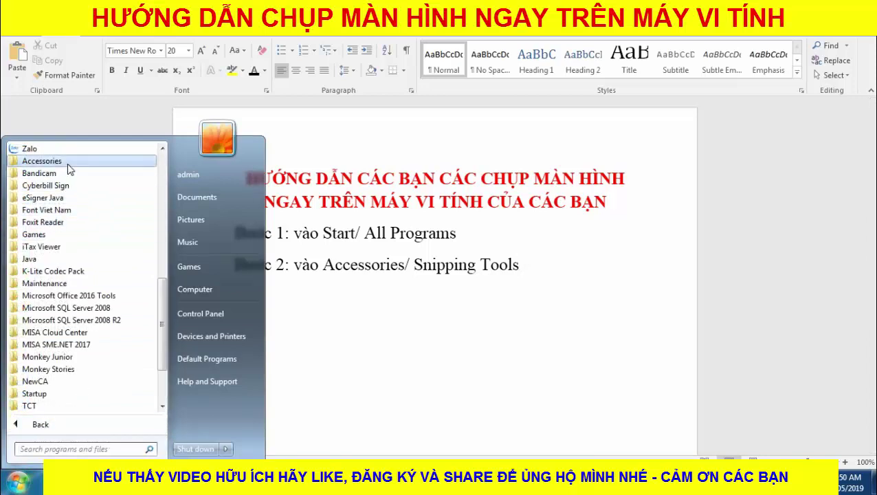
{"action": "left_click", "coordinate": [48, 161]}
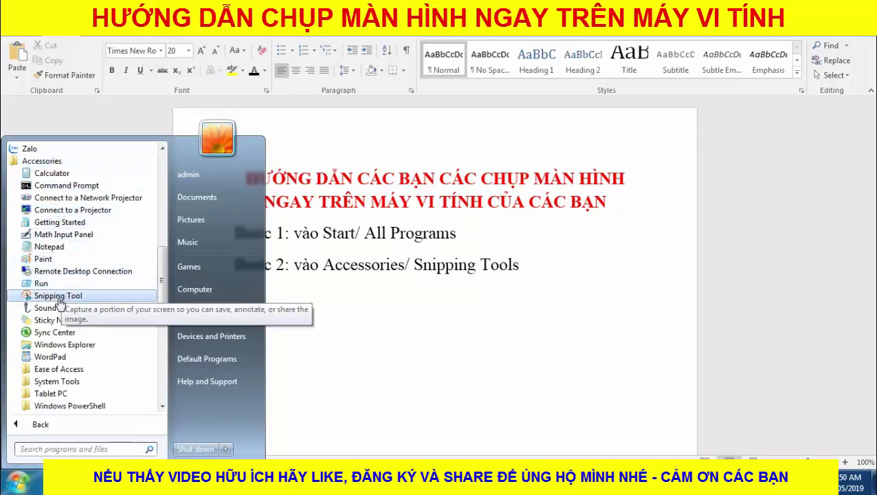
{"action": "left_click", "coordinate": [60, 296]}
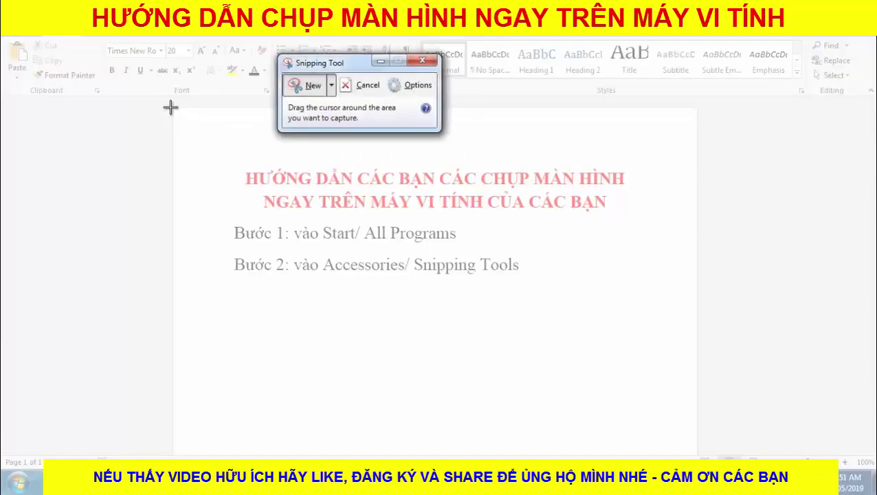
{"action": "mouse_move", "coordinate": [170, 107]}
{"action": "left_mouse_down"}
{"action": "mouse_move", "coordinate": [297, 201]}
{"action": "mouse_move", "coordinate": [693, 332]}
{"action": "left_mouse_up"}
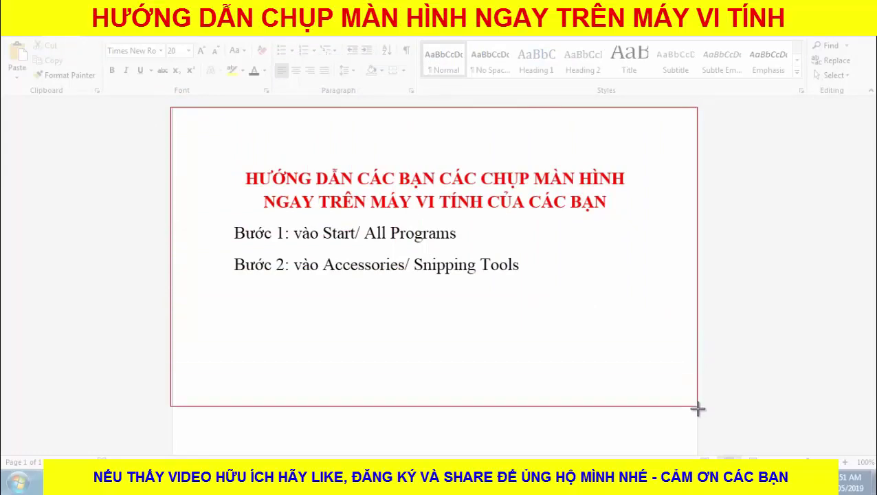
{"action": "mouse_move", "coordinate": [693, 333]}
{"action": "left_mouse_down"}
{"action": "mouse_move", "coordinate": [685, 316]}
{"action": "mouse_move", "coordinate": [685, 285]}
{"action": "mouse_move", "coordinate": [693, 283]}
{"action": "left_mouse_up"}
Save the snip as PNG named '1' on the Desktop and return to Word
{"action": "left_click", "coordinate": [159, 44]}
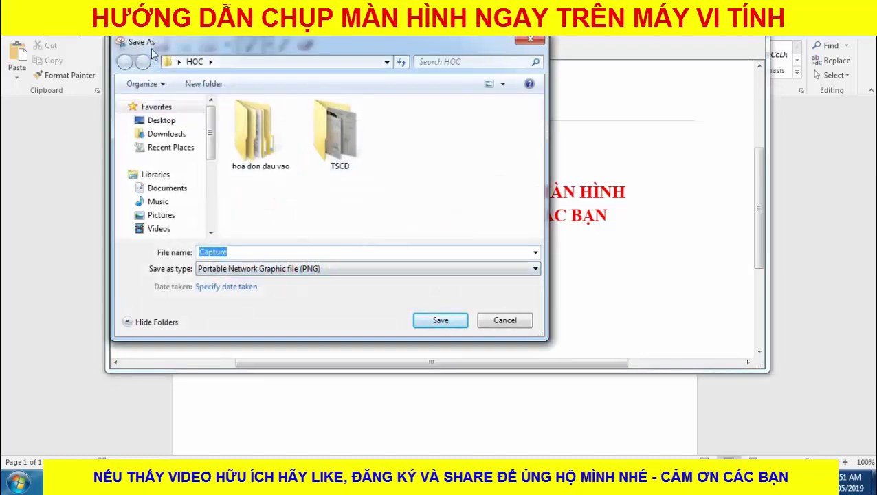
{"action": "left_click", "coordinate": [386, 62]}
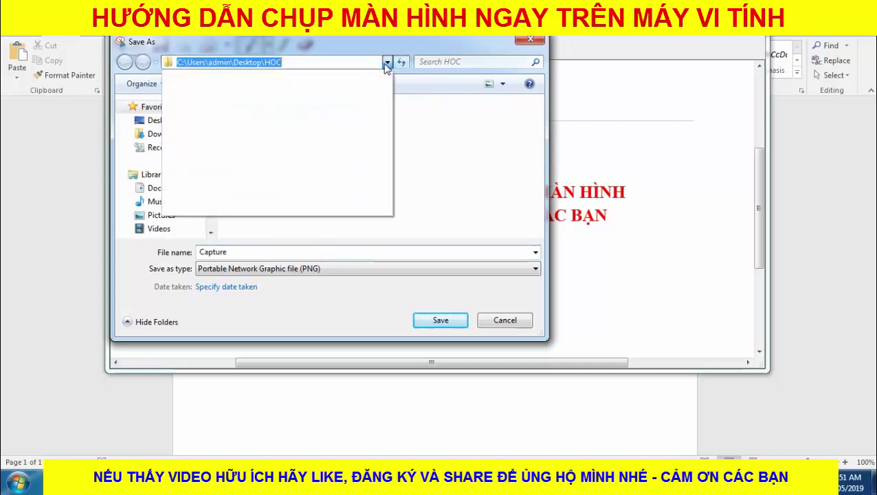
{"action": "left_click", "coordinate": [387, 61]}
{"action": "left_click", "coordinate": [162, 120]}
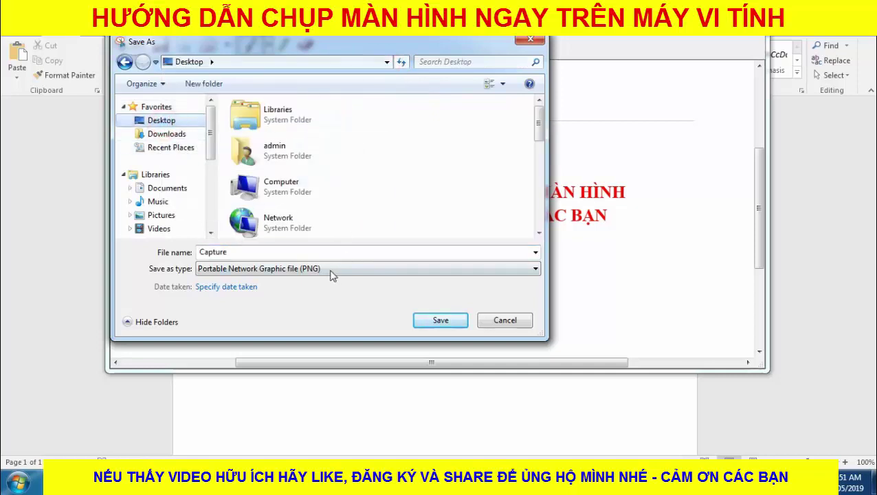
{"action": "left_click", "coordinate": [316, 251]}
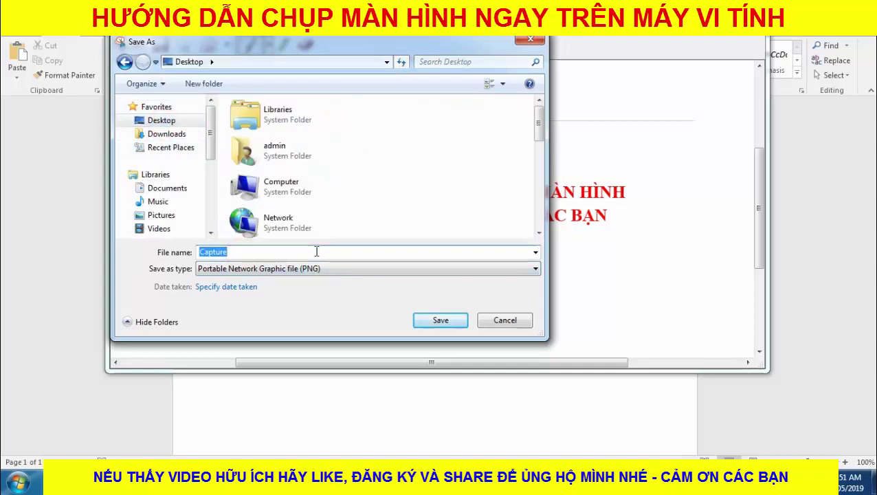
{"action": "type", "text": "1"}
{"action": "key", "text": "Return"}
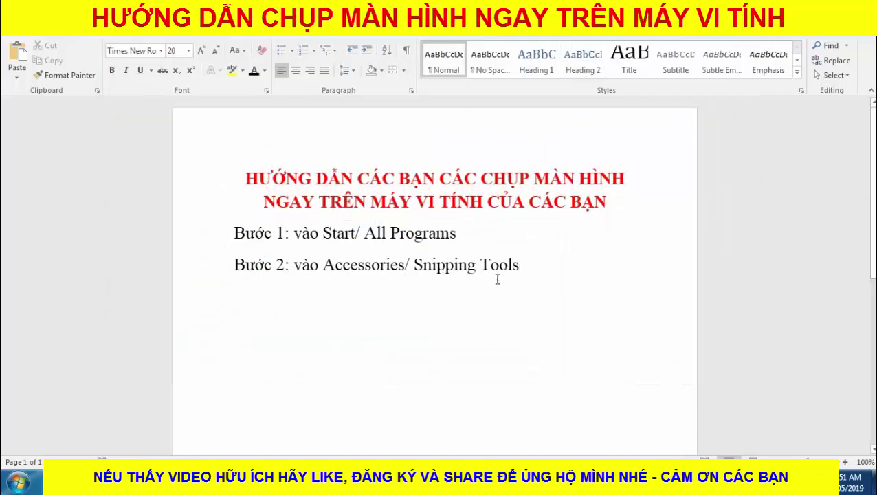
{"action": "left_click", "coordinate": [557, 275]}
Type step 3 'Bước 3: Giữ chuột trái kéo vùng cần chụp và lưu lại.', then minimize Word
{"action": "key", "text": "BackSpace"}
{"action": "type", "text": "B"}
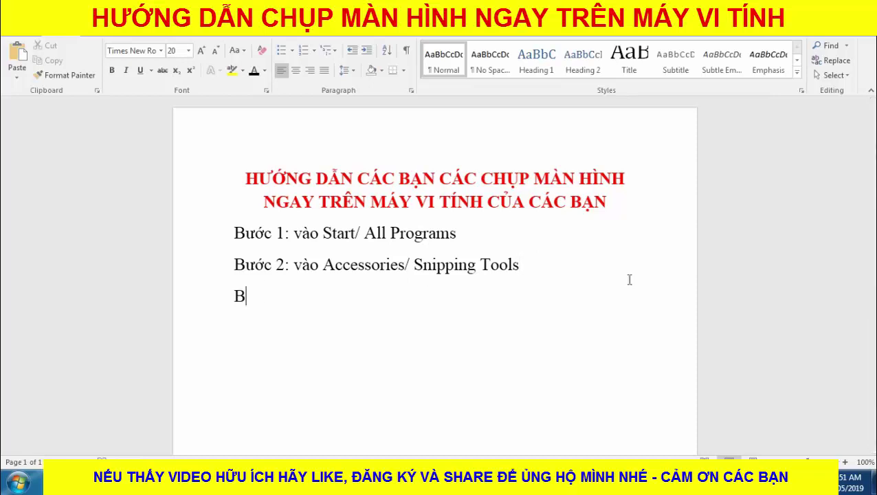
{"action": "type", "text": "ươc 3"}
{"action": "type", "text": ": K"}
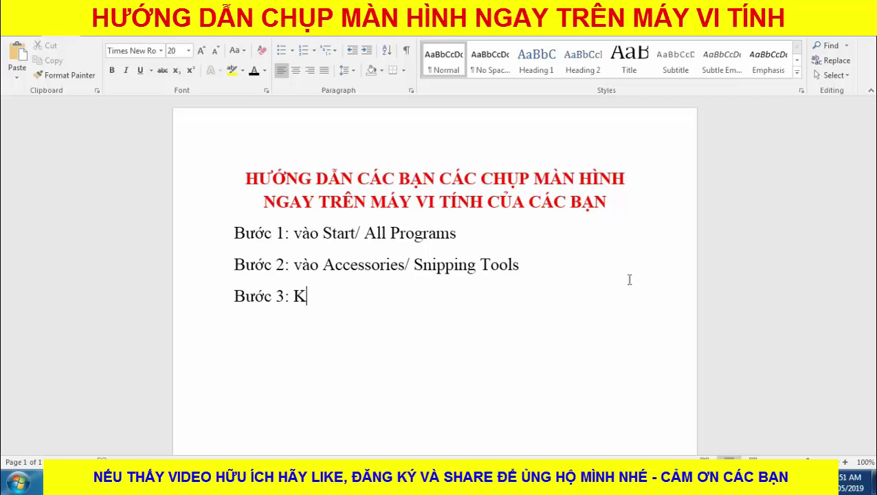
{"action": "type", "text": "e"}
{"action": "type", "text": "h"}
{"action": "type", "text": "uoộc "}
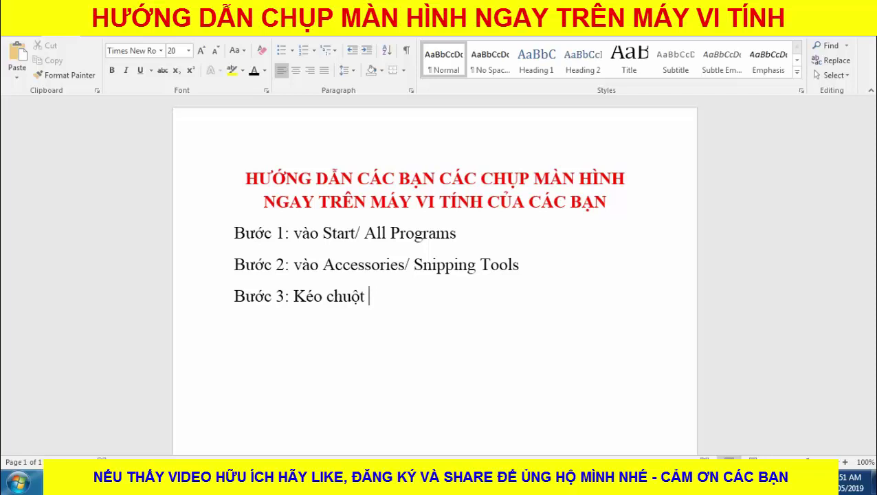
{"action": "type", "text": "g"}
{"action": "type", "text": "iư"}
{"action": "type", "text": "ch"}
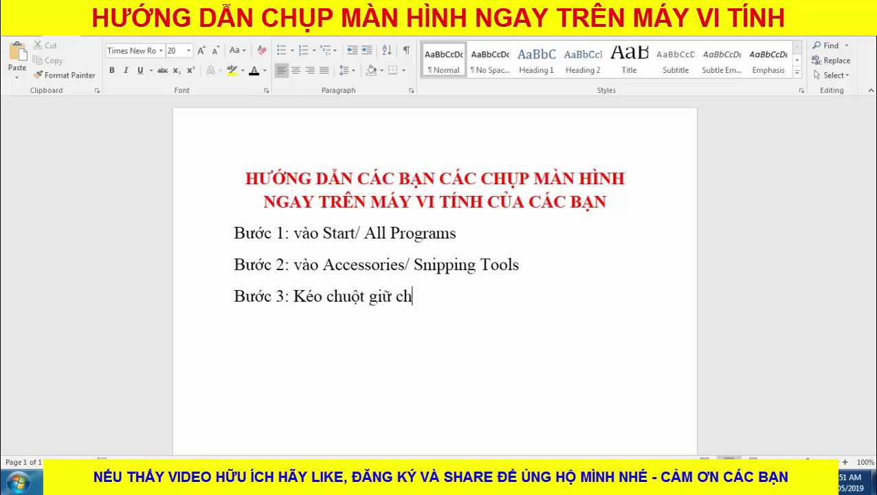
{"action": "type", "text": "uột"}
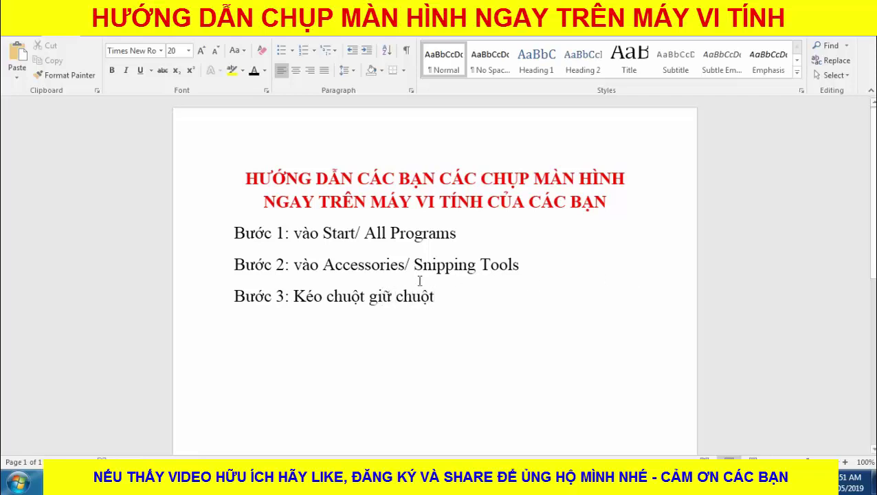
{"action": "left_click_drag", "start_coordinate": [294, 297], "coordinate": [587, 291]}
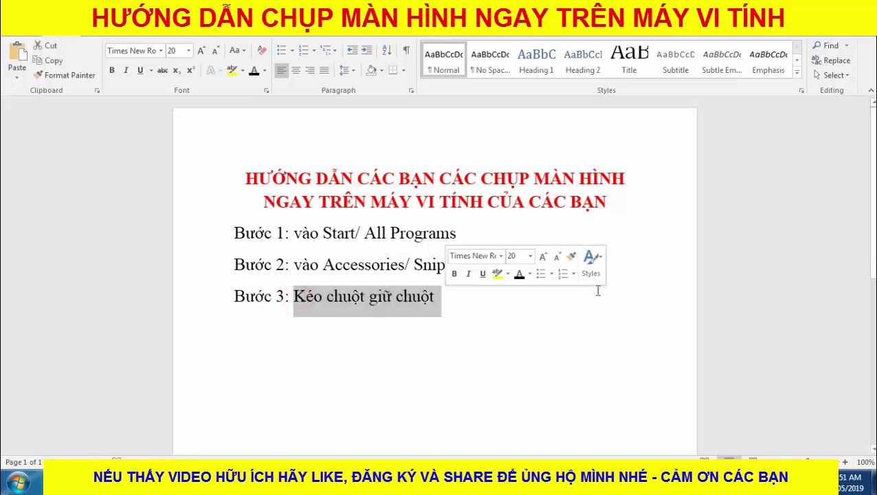
{"action": "type", "text": "Giữ c"}
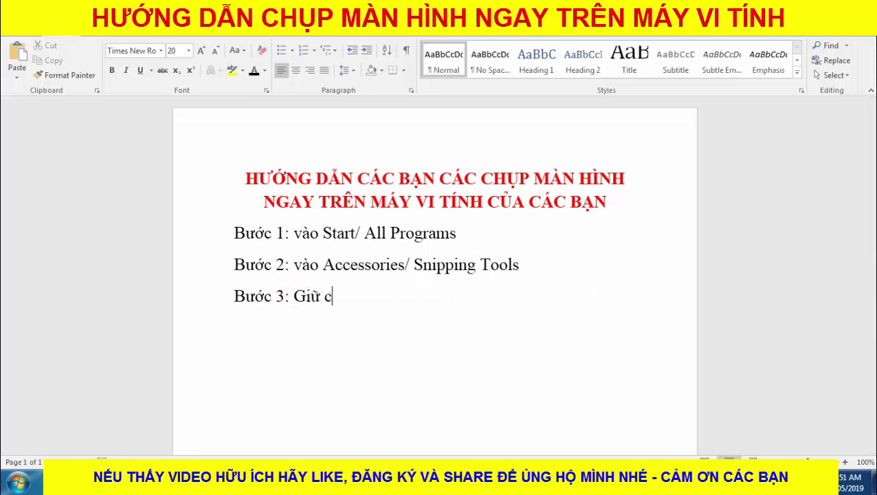
{"action": "type", "text": "huôt"}
{"action": "type", "text": "rái kéo "}
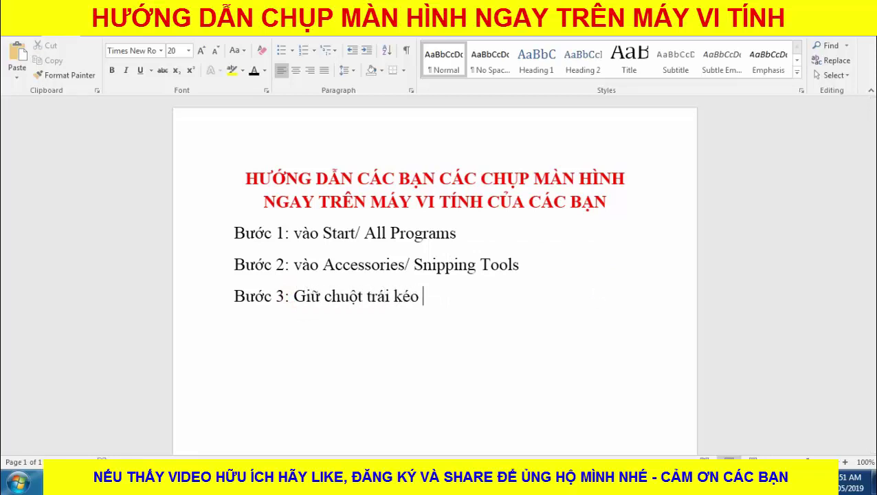
{"action": "type", "text": "ung cần"}
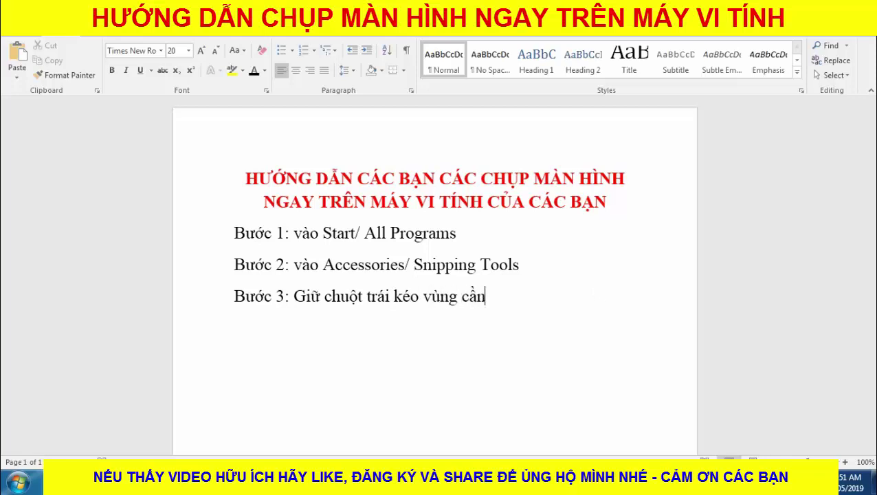
{"action": "type", "text": " cụp"}
{"action": "key", "text": "BackSpace"}
{"action": "key", "text": "BackSpace"}
{"action": "type", "text": "huo"}
{"action": "type", "text": "p"}
{"action": "type", "text": "j vaf"}
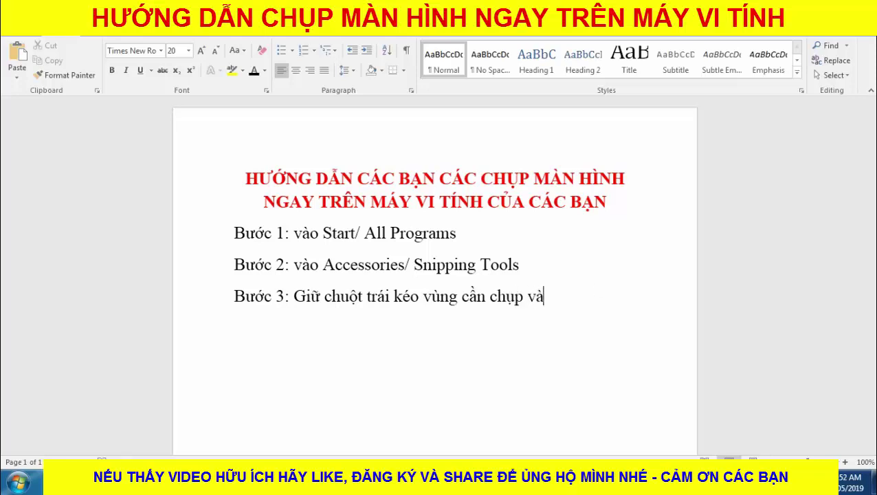
{"action": "type", "text": " luwu laij"}
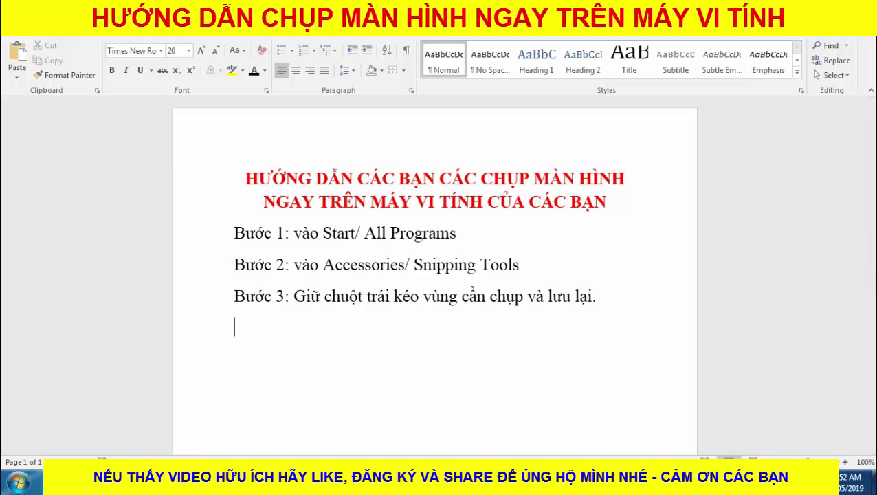
{"action": "key", "text": "super+d"}
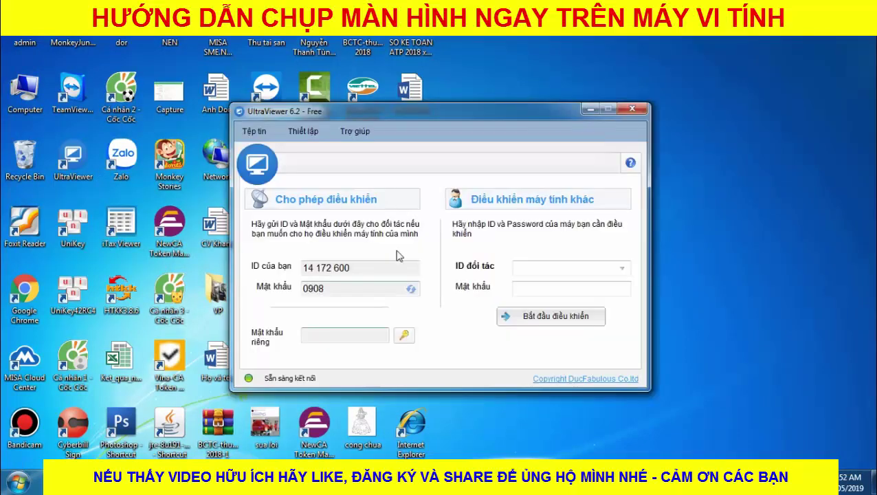
Launch Snipping Tool via All Programs > Accessories and start a new capture with Ctrl+Alt+S
{"action": "left_click", "coordinate": [16, 484]}
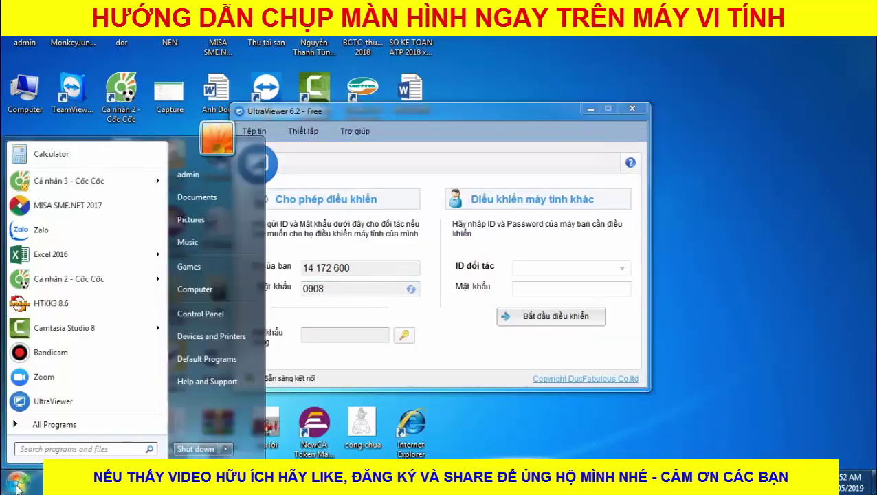
{"action": "left_click", "coordinate": [55, 424]}
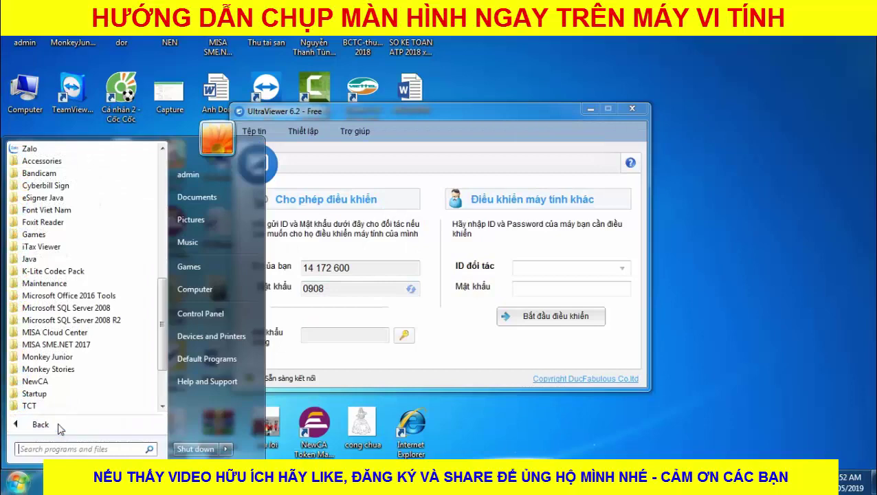
{"action": "left_click", "coordinate": [64, 160]}
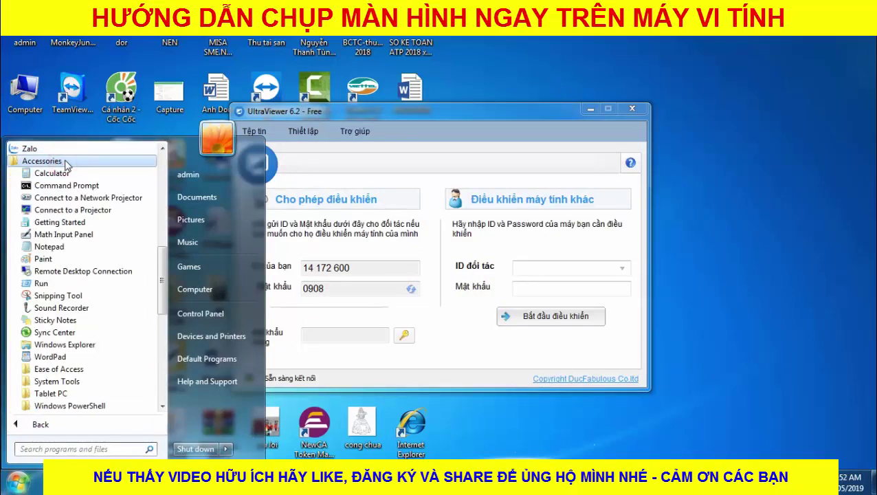
{"action": "left_click", "coordinate": [60, 302]}
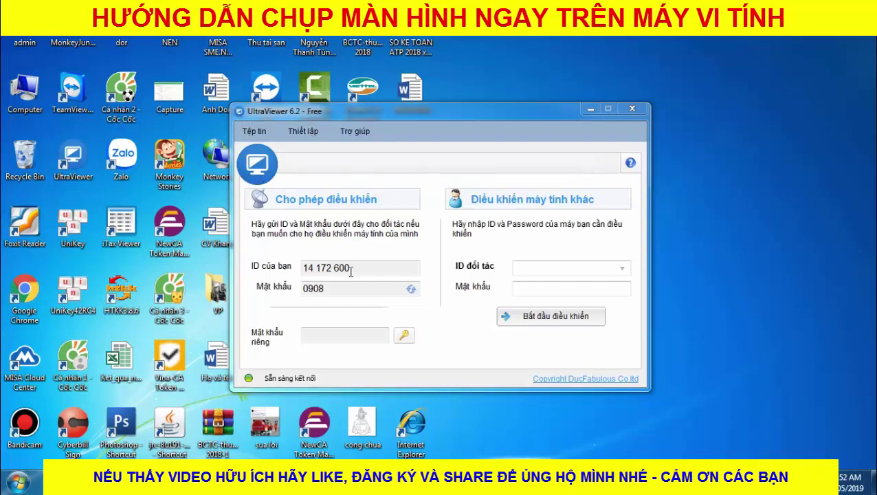
{"action": "key", "text": "ctrl+alt+s"}
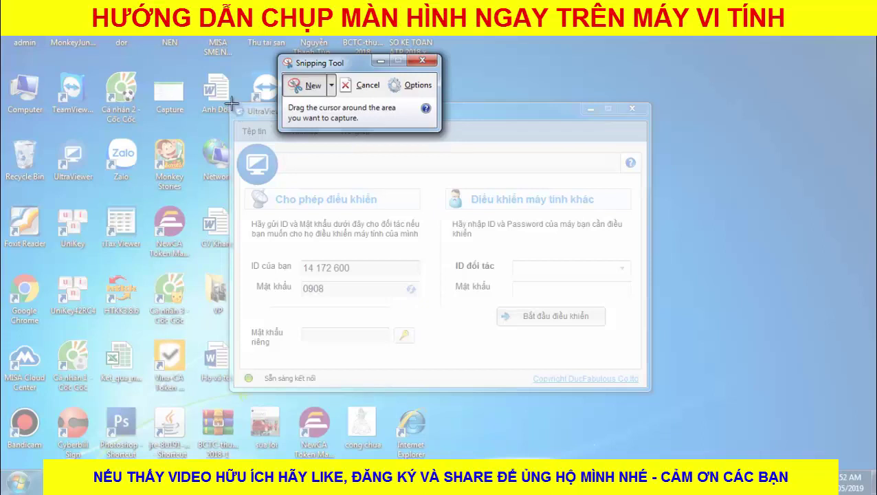
Snip the UltraViewer window, save it as '2', then close Snipping Tool and minimize UltraViewer
{"action": "mouse_move", "coordinate": [233, 103]}
{"action": "left_mouse_down"}
{"action": "mouse_move", "coordinate": [413, 392]}
{"action": "mouse_move", "coordinate": [652, 392]}
{"action": "left_mouse_up"}
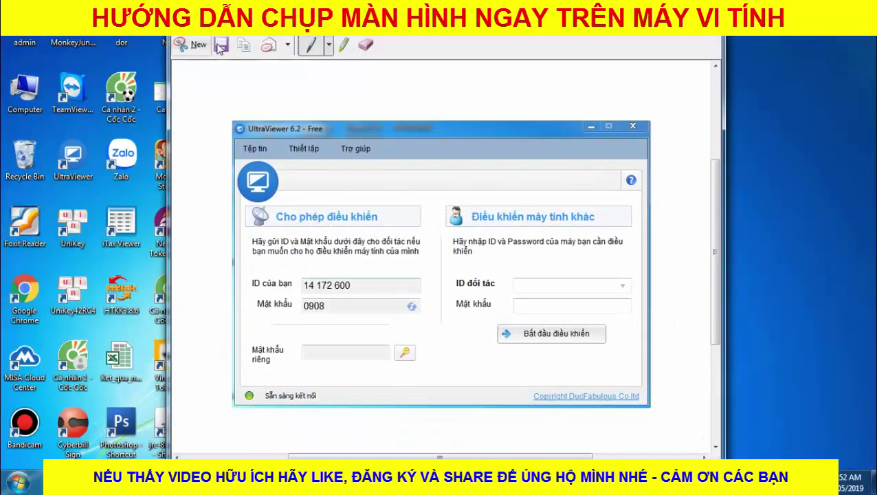
{"action": "left_click", "coordinate": [221, 45]}
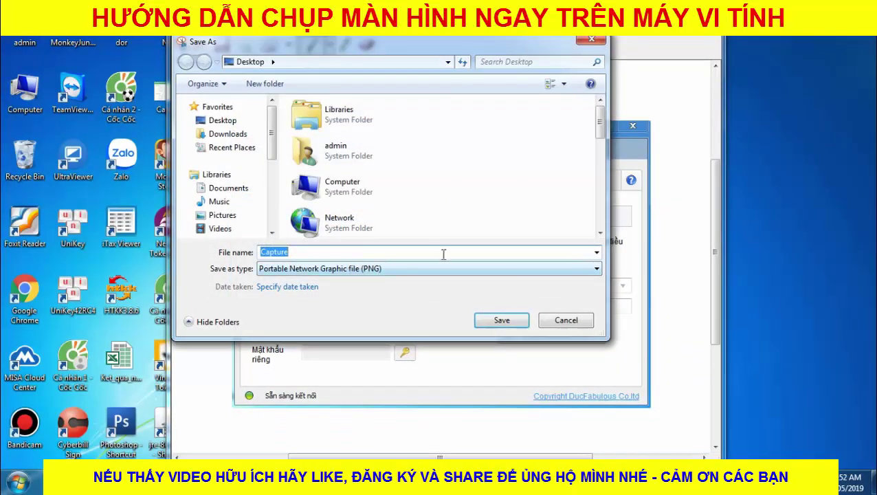
{"action": "type", "text": "2"}
{"action": "key", "text": "Return"}
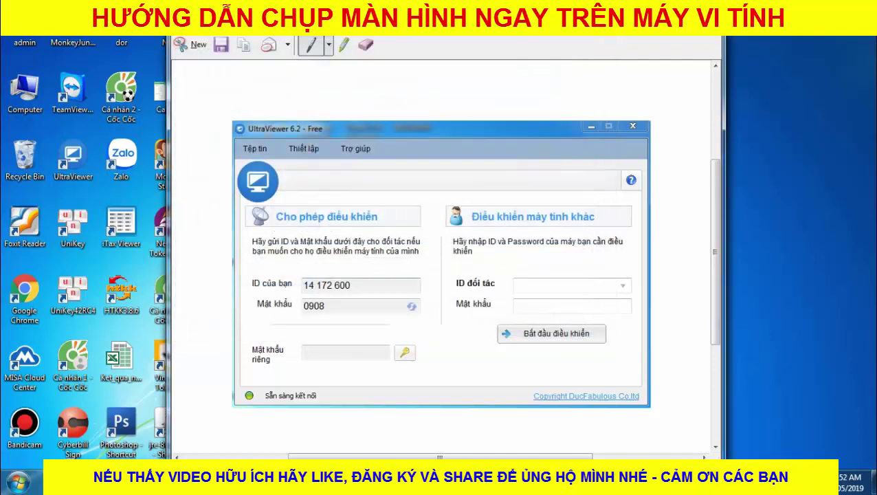
{"action": "key", "text": "alt+F4"}
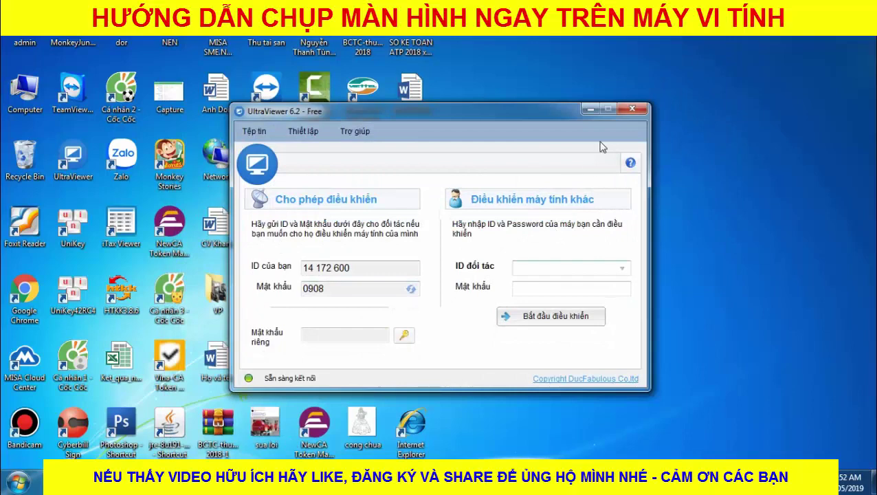
{"action": "left_click", "coordinate": [591, 110]}
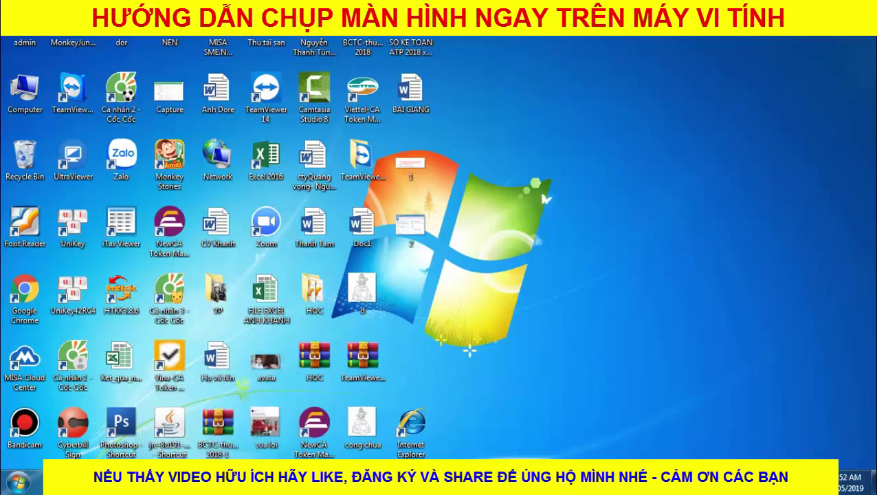
Return to Word and type '-> Rất hữu ích khi làm văn phòng' below step 3
{"action": "left_click", "coordinate": [336, 405]}
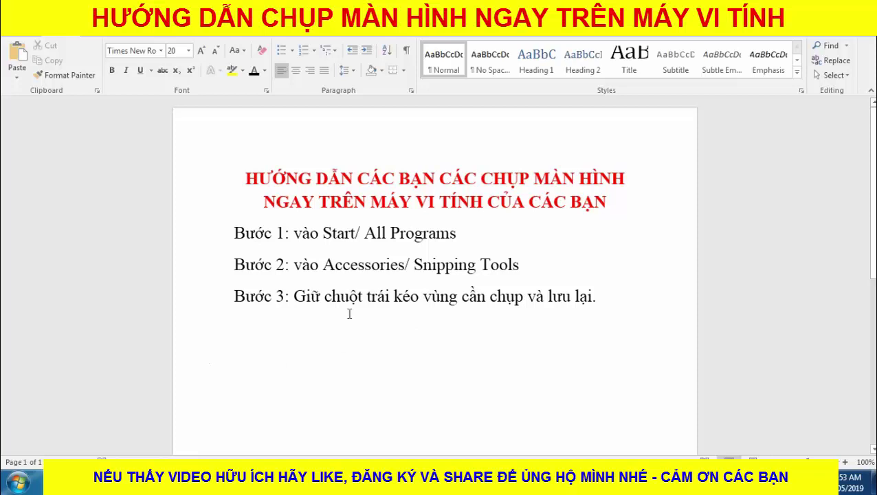
{"action": "type", "text": "-> "}
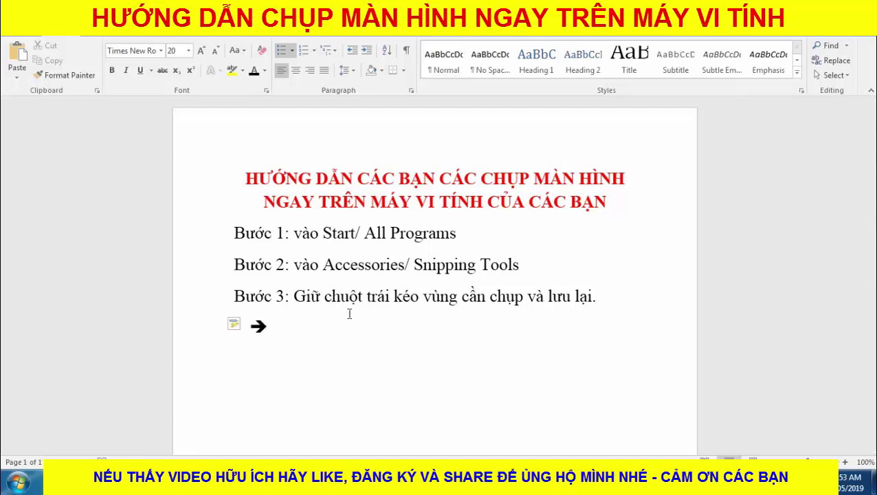
{"action": "type", "text": "Rất hư"}
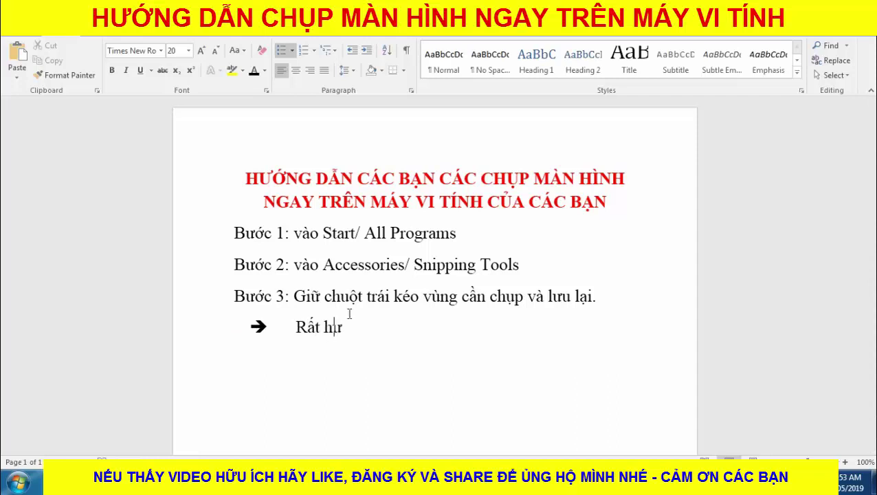
{"action": "type", "text": "ux"}
{"action": "type", "text": "ch "}
{"action": "type", "text": "khi lam văn "}
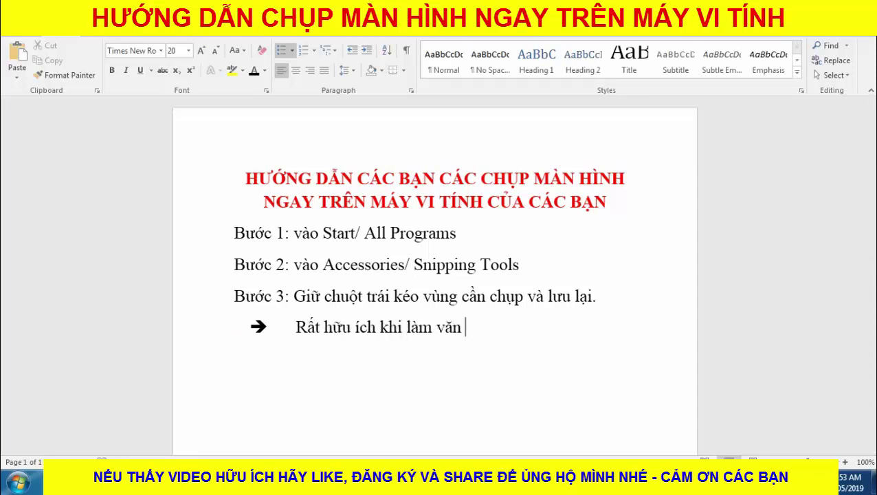
{"action": "type", "text": "phong!"}
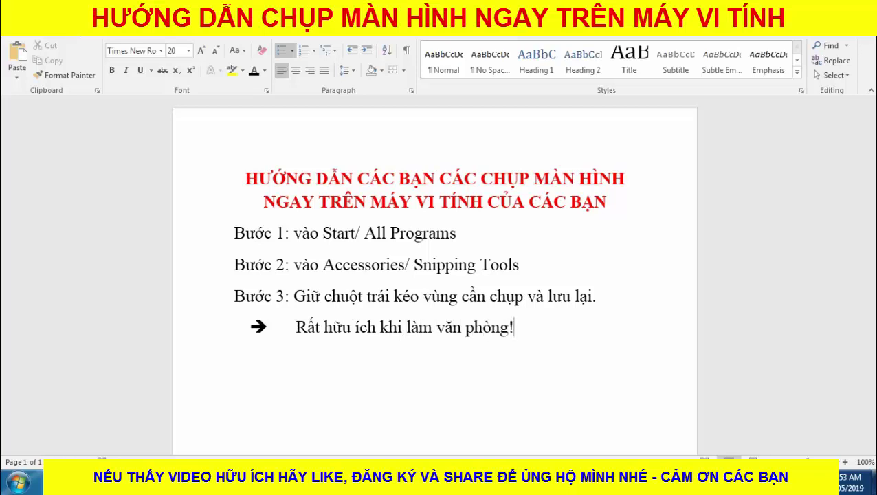
Make the closing note line red at font size 22
{"action": "left_click_drag", "start_coordinate": [298, 327], "coordinate": [520, 329]}
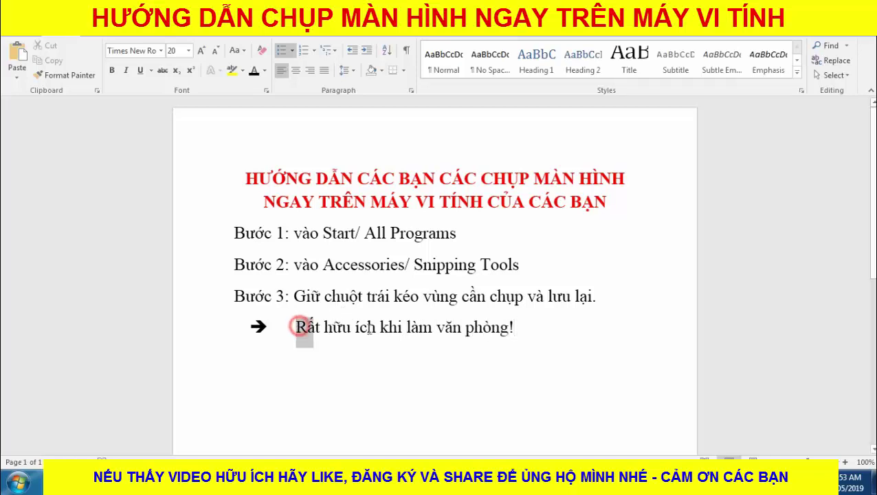
{"action": "left_click", "coordinate": [264, 70]}
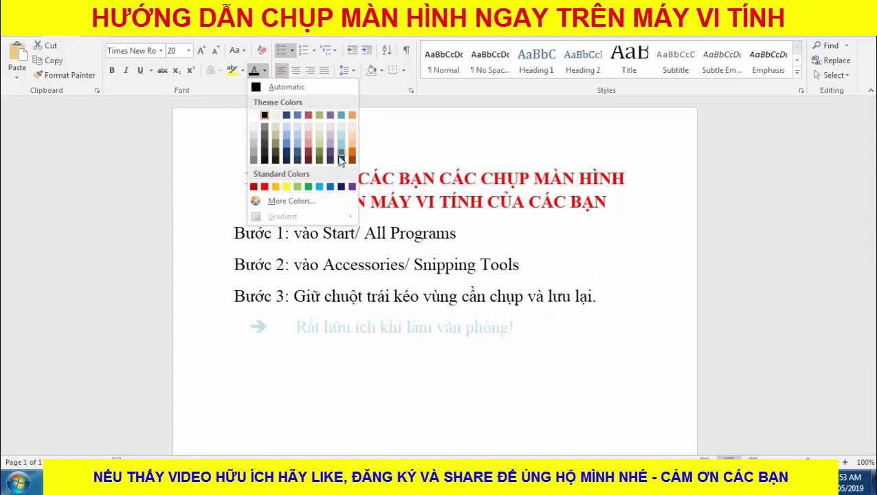
{"action": "left_click", "coordinate": [264, 186]}
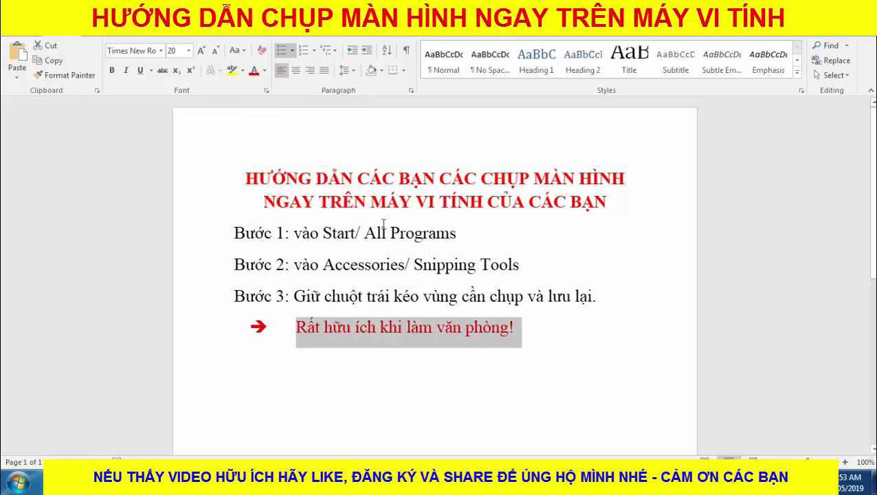
{"action": "left_click", "coordinate": [188, 51]}
{"action": "left_click", "coordinate": [171, 176]}
Append 'CHÚC CÁC BẠN THÀNH CÔNG' after 'phòng!' on the closing line
{"action": "left_click_drag", "start_coordinate": [295, 328], "coordinate": [545, 343]}
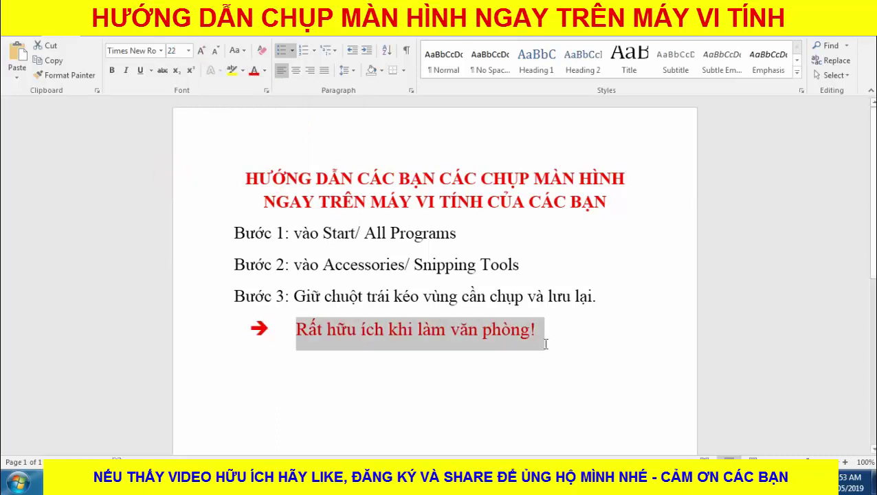
{"action": "left_click", "coordinate": [542, 334]}
{"action": "type", "text": "c"}
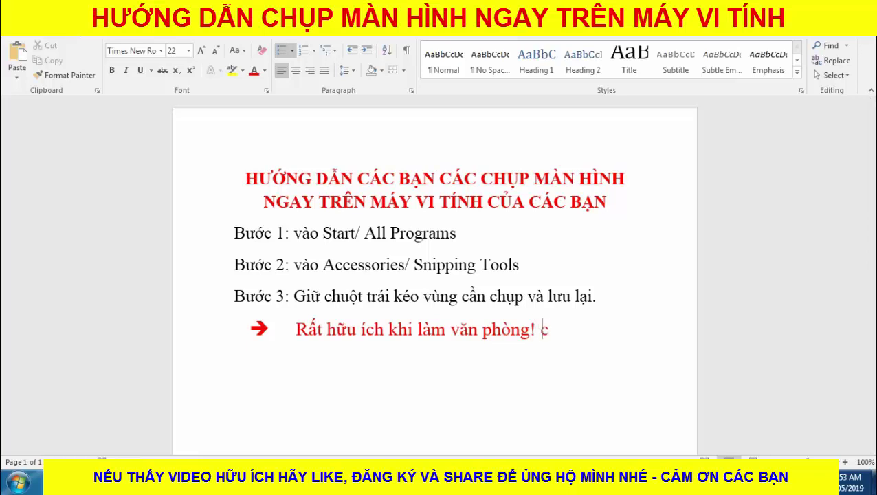
{"action": "key", "text": "BackSpace"}
{"action": "type", "text": "CHUC"}
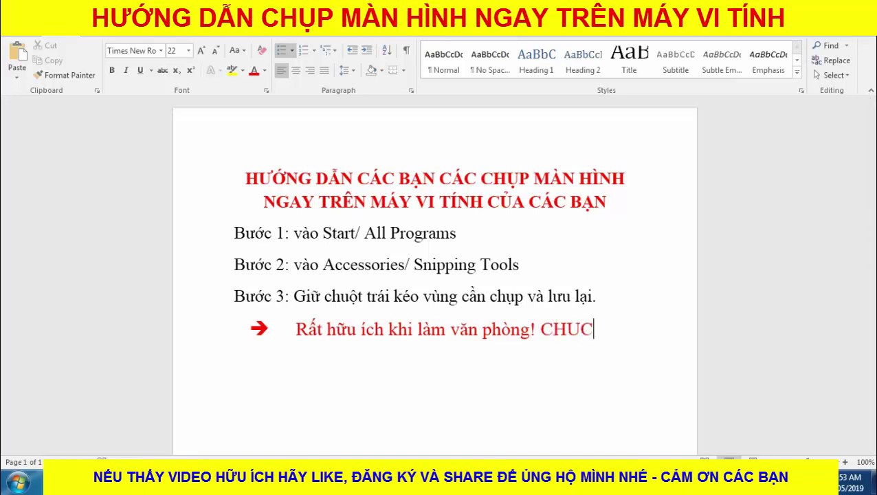
{"action": "type", "text": "s CAC B"}
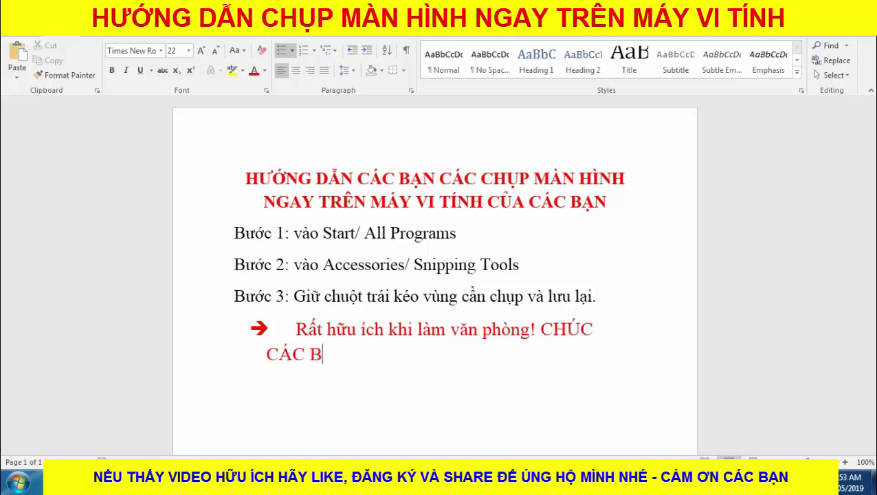
{"action": "type", "text": "ẠN THANHf COONG"}
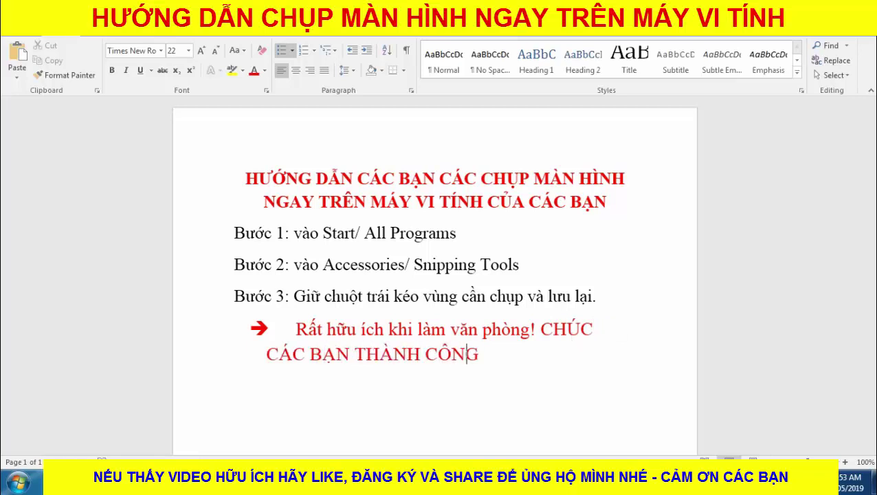